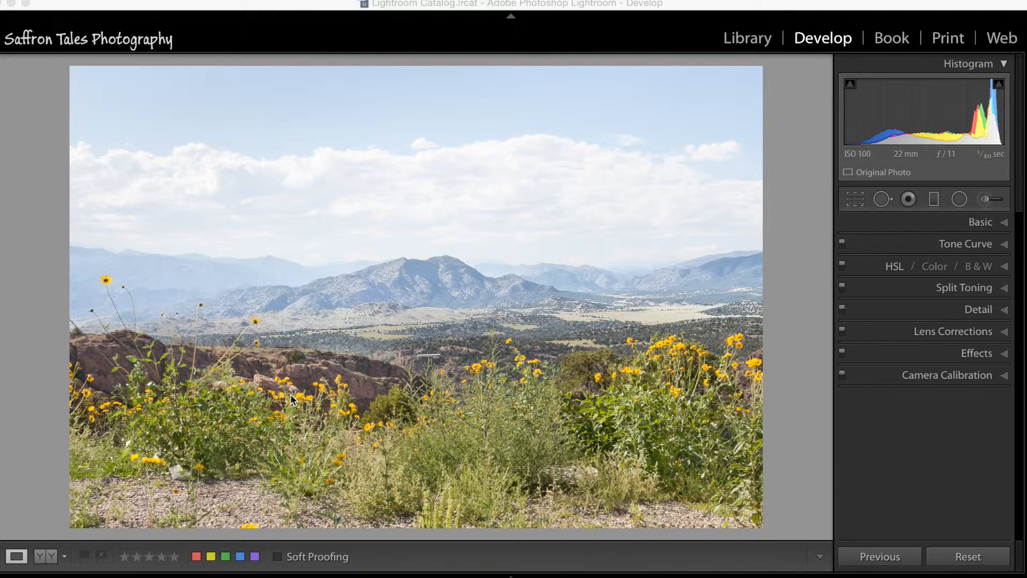
# Cycle through the photo's information overlays showing file details and camera settings, and hide them again
pyautogui.click(361, 347)
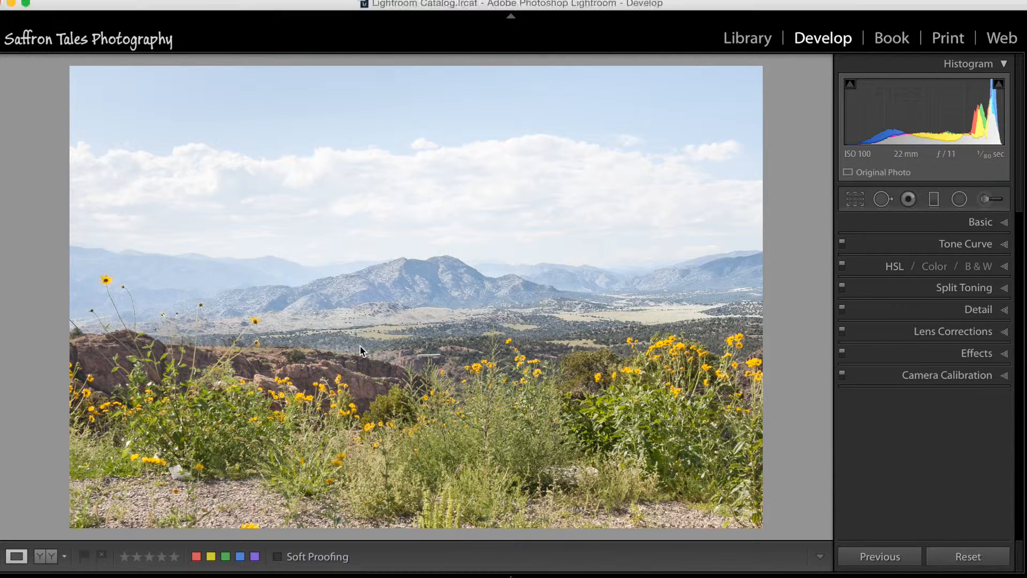
pyautogui.press('i')
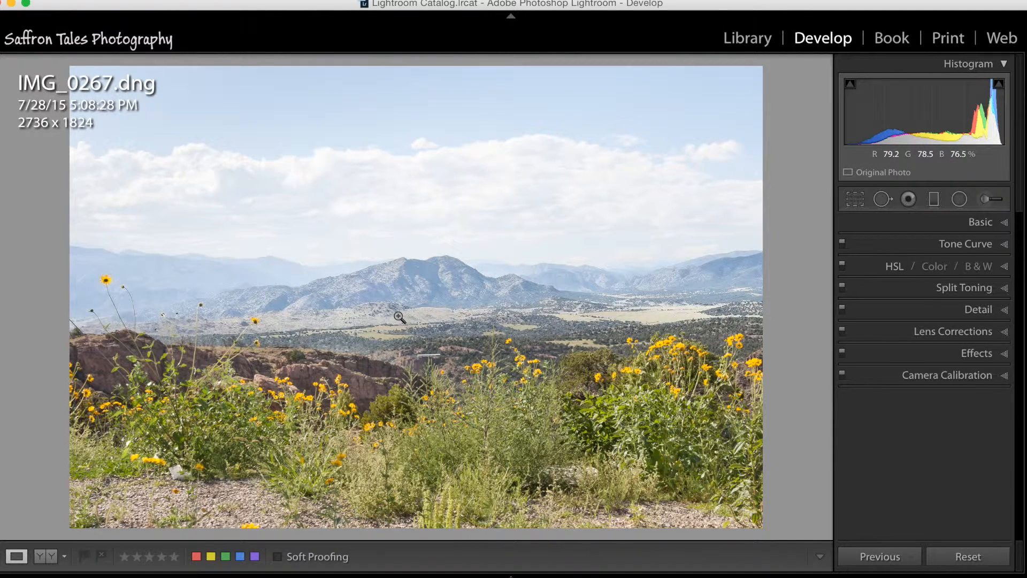
pyautogui.press('i')
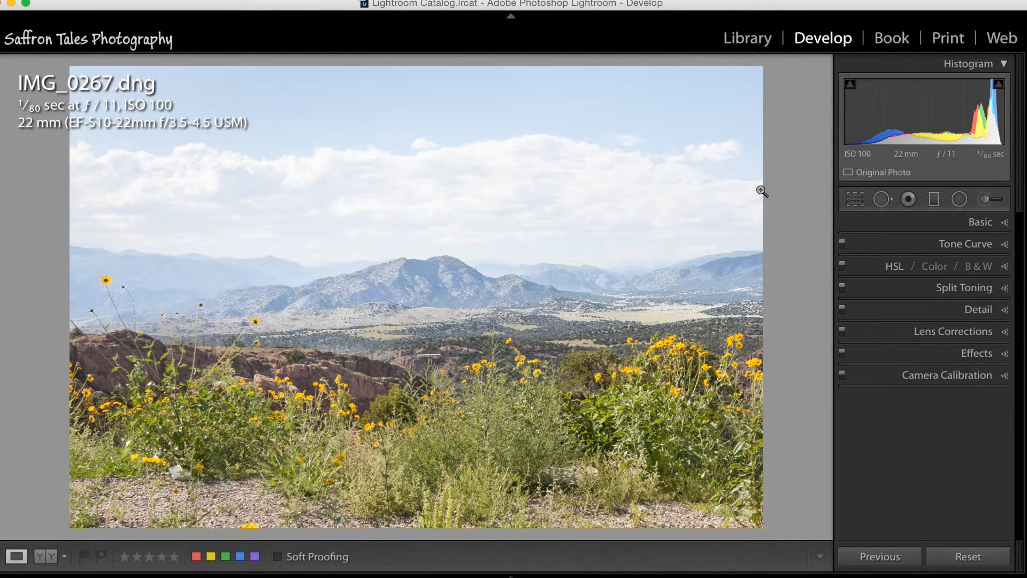
pyautogui.press('i')
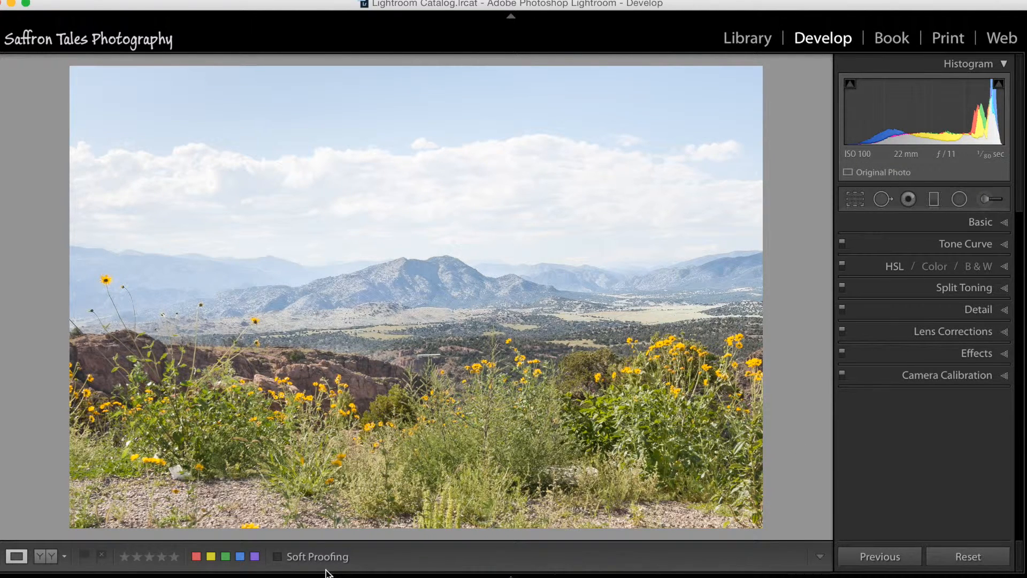
# Reset the photo's crop and straightening to the full original frame and apply it
pyautogui.click(854, 198)
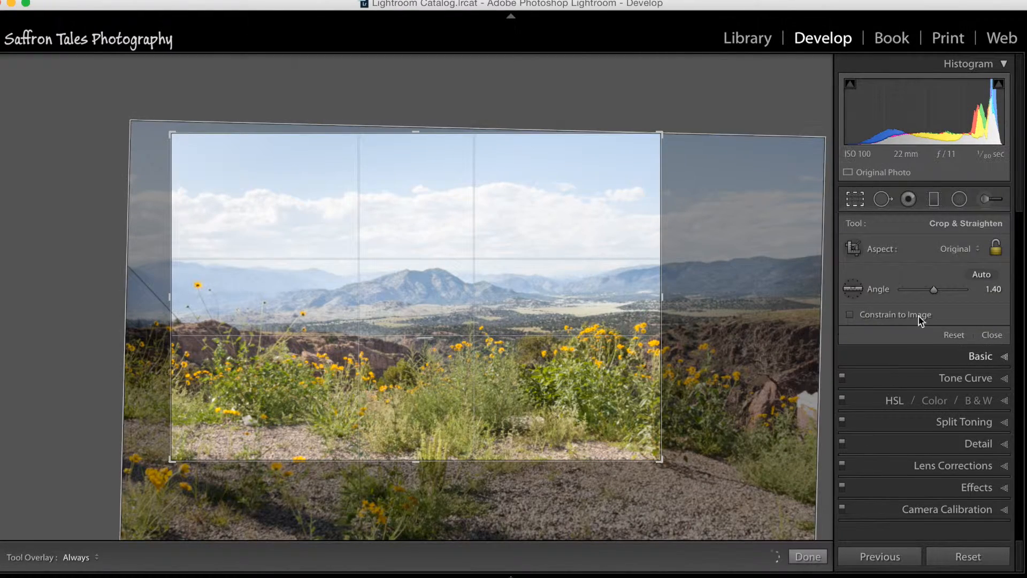
pyautogui.click(945, 340)
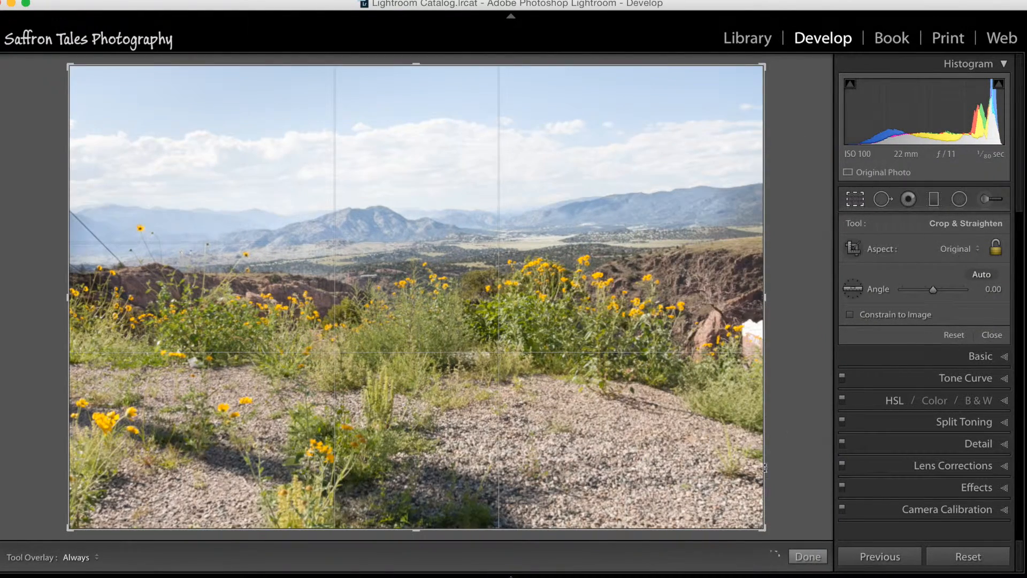
pyautogui.click(808, 556)
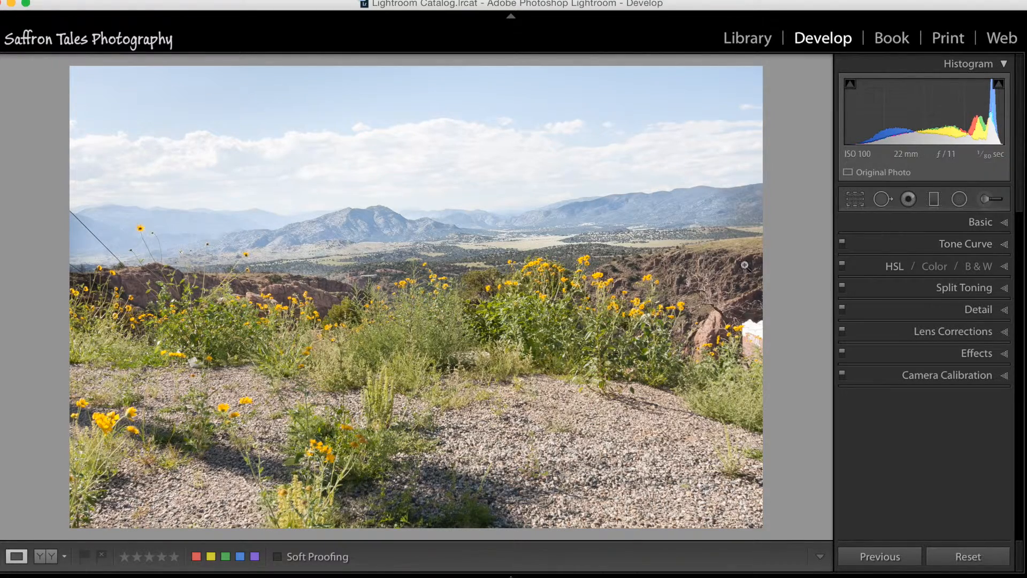
# Adjust the photo's basic tone: set Highlights to −100, Shadows to +100, Whites to +32 and Blacks to −36
pyautogui.click(929, 223)
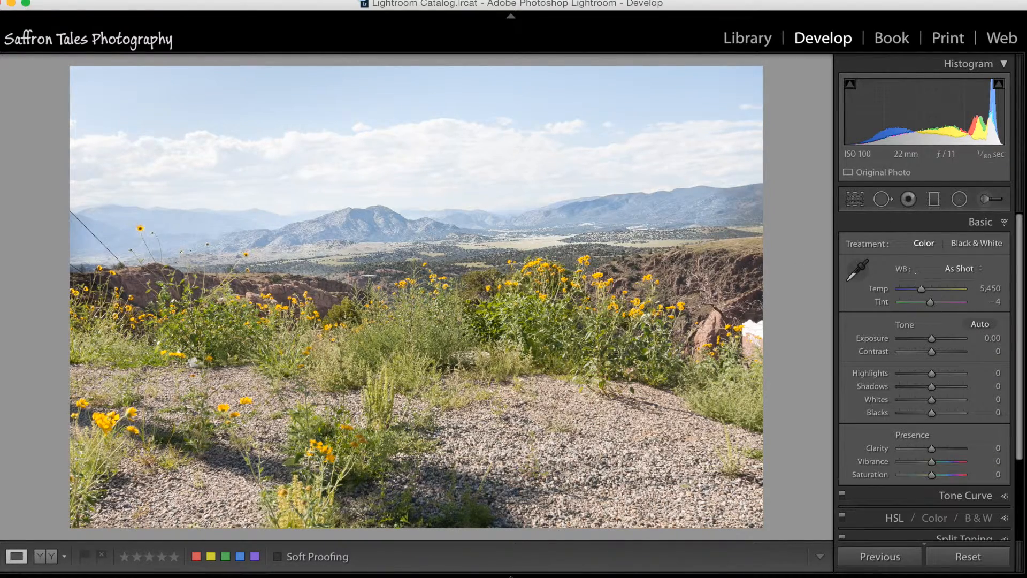
pyautogui.moveTo(934, 372); pyautogui.dragTo(867, 369)
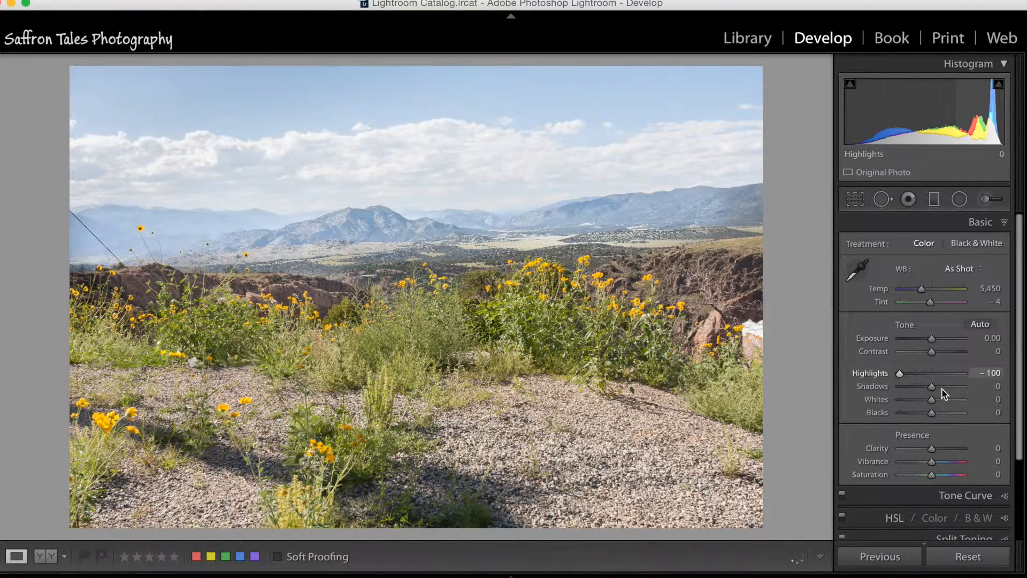
pyautogui.moveTo(931, 386); pyautogui.dragTo(974, 393)
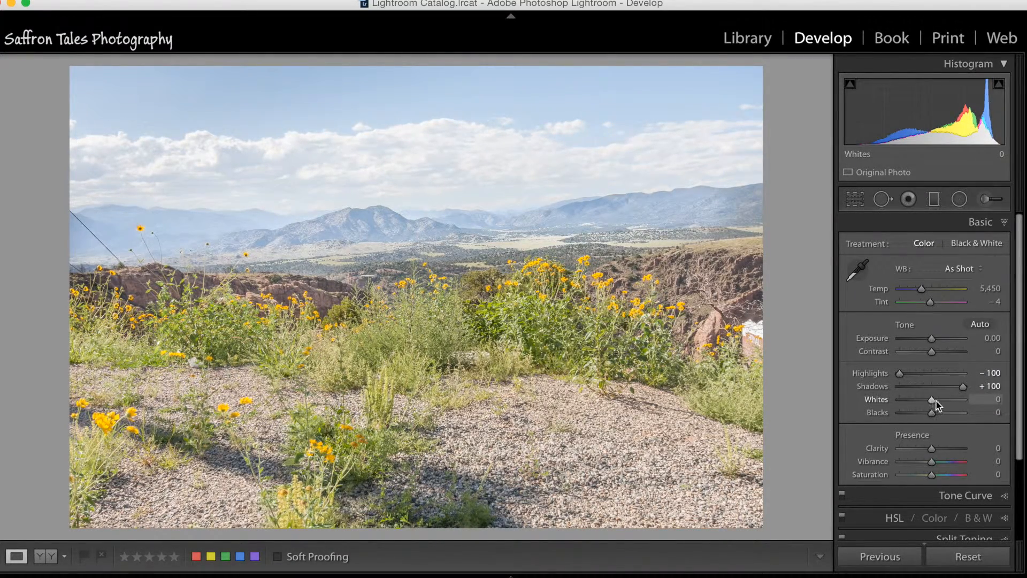
pyautogui.moveTo(934, 405); pyautogui.dragTo(940, 406)
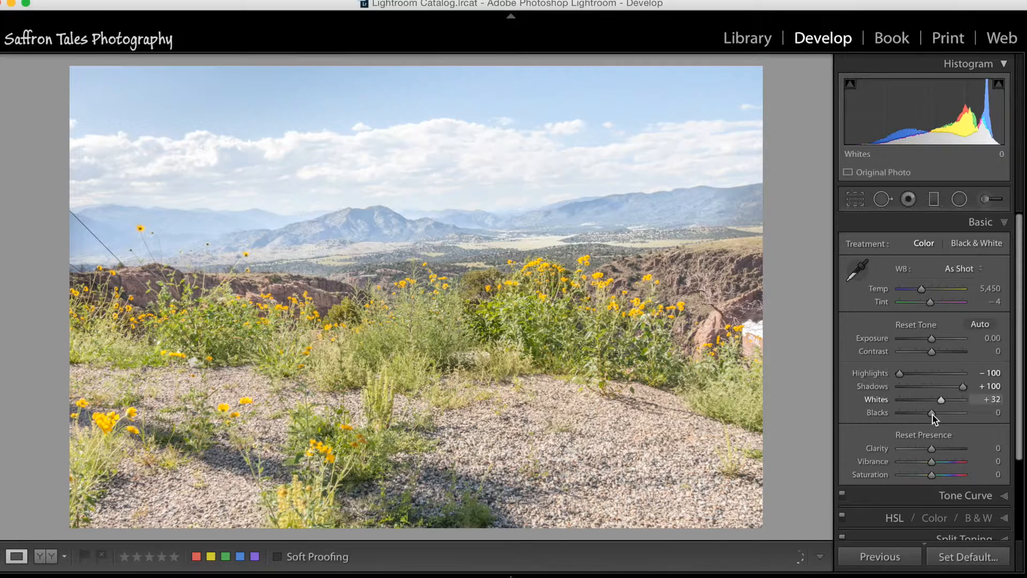
pyautogui.moveTo(931, 413); pyautogui.dragTo(928, 419)
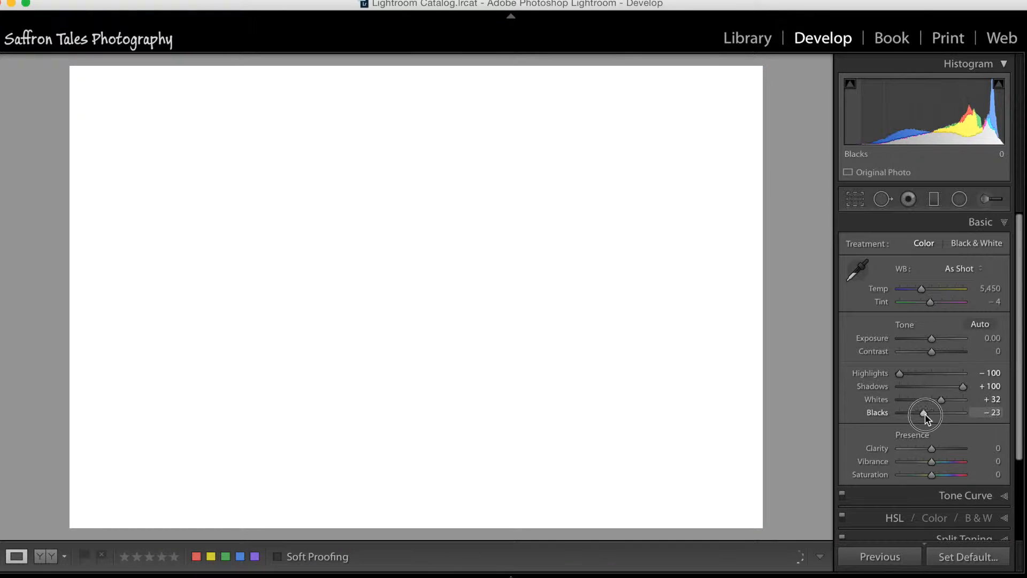
pyautogui.moveTo(924, 416); pyautogui.dragTo(929, 423)
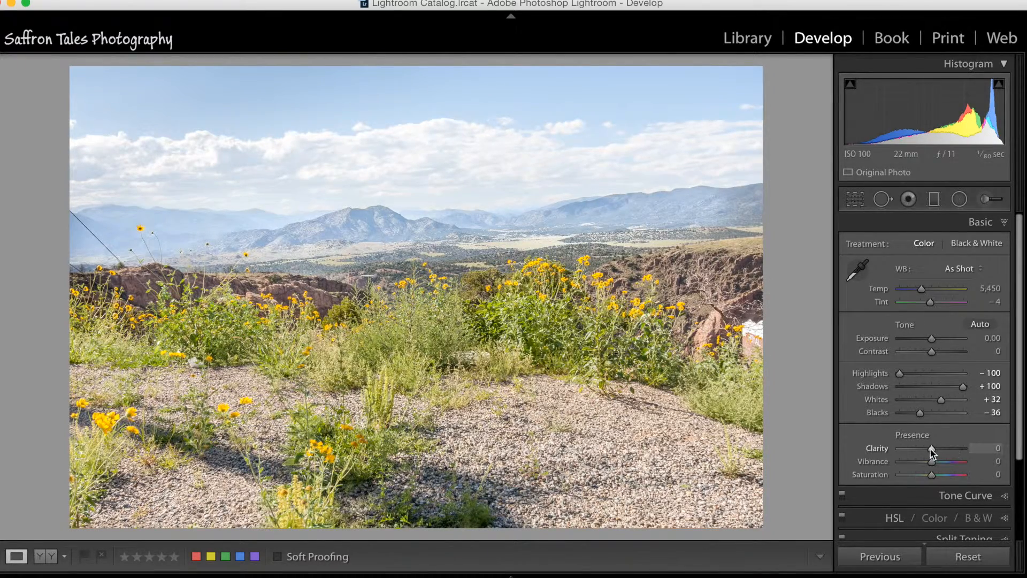
# Set the photo's Clarity to +6 and Vibrance to +1
pyautogui.moveTo(935, 454); pyautogui.dragTo(934, 465)
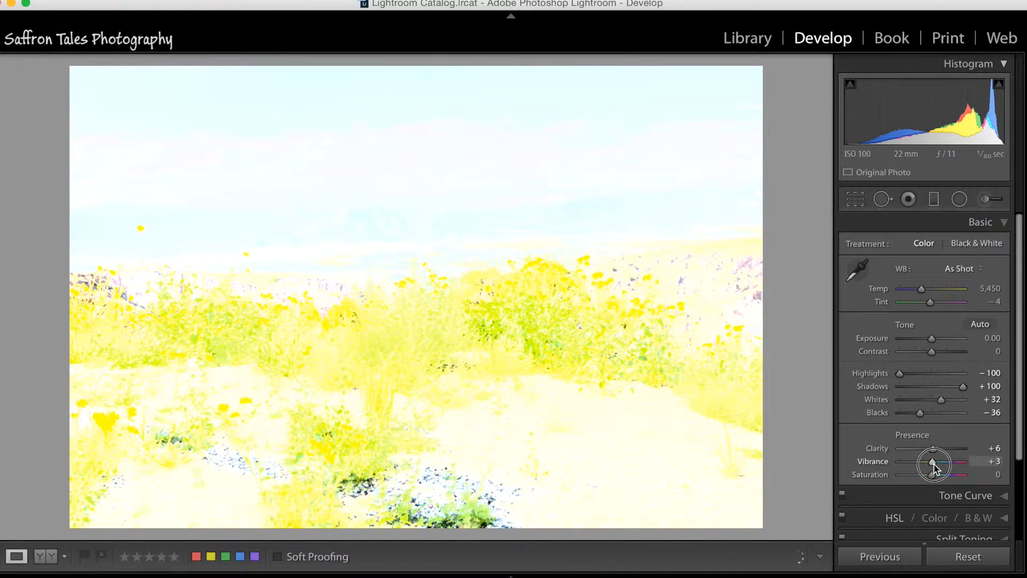
pyautogui.doubleClick(933, 463)
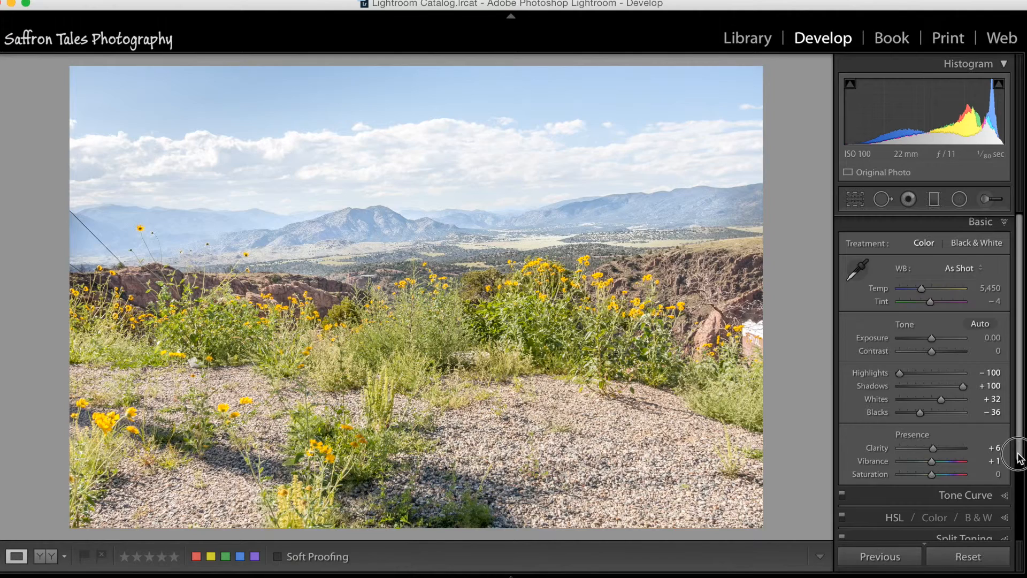
# Try to darken the sky with the HSL targeted Luminance adjustment, bringing Blue to −56 and Aqua to −3
pyautogui.moveTo(1020, 450); pyautogui.dragTo(1020, 534)
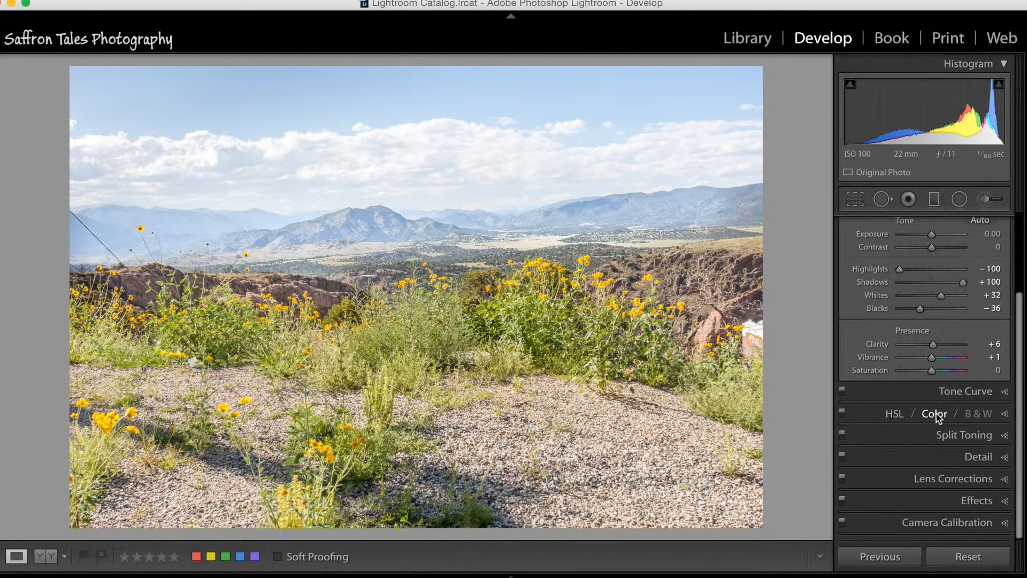
pyautogui.click(894, 415)
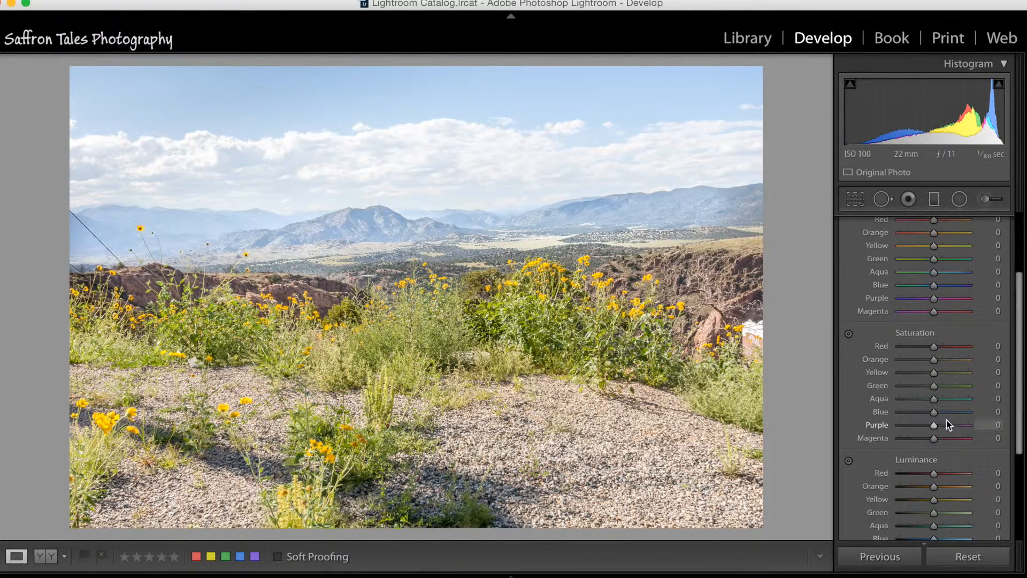
pyautogui.click(1019, 388)
pyautogui.moveTo(1021, 385); pyautogui.dragTo(1020, 327)
pyautogui.click(980, 287)
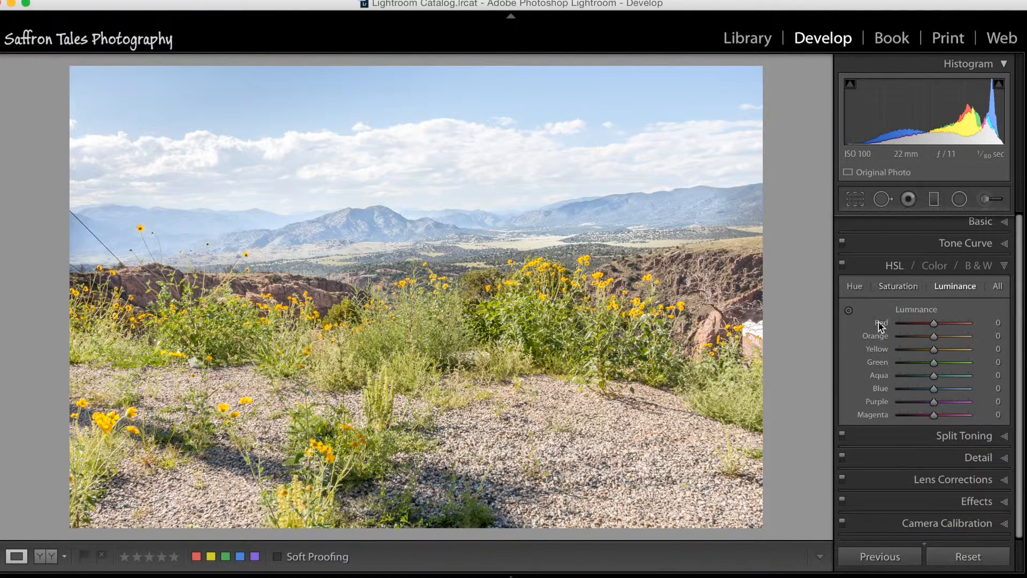
pyautogui.click(848, 311)
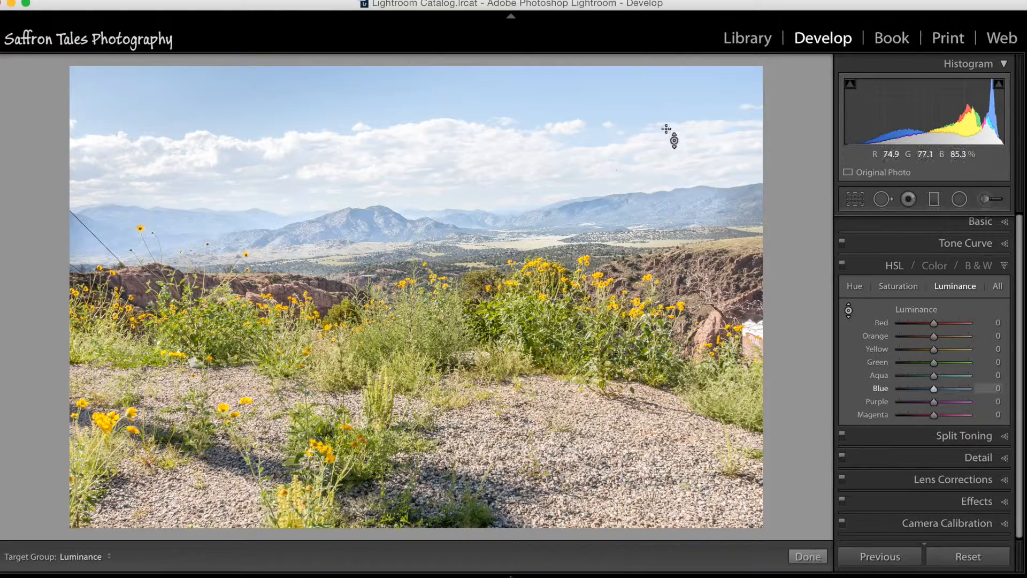
pyautogui.moveTo(416, 101)
pyautogui.mouseDown()
pyautogui.moveTo(416, 161)
pyautogui.moveTo(416, 75)
pyautogui.moveTo(416, 86)
pyautogui.mouseUp()
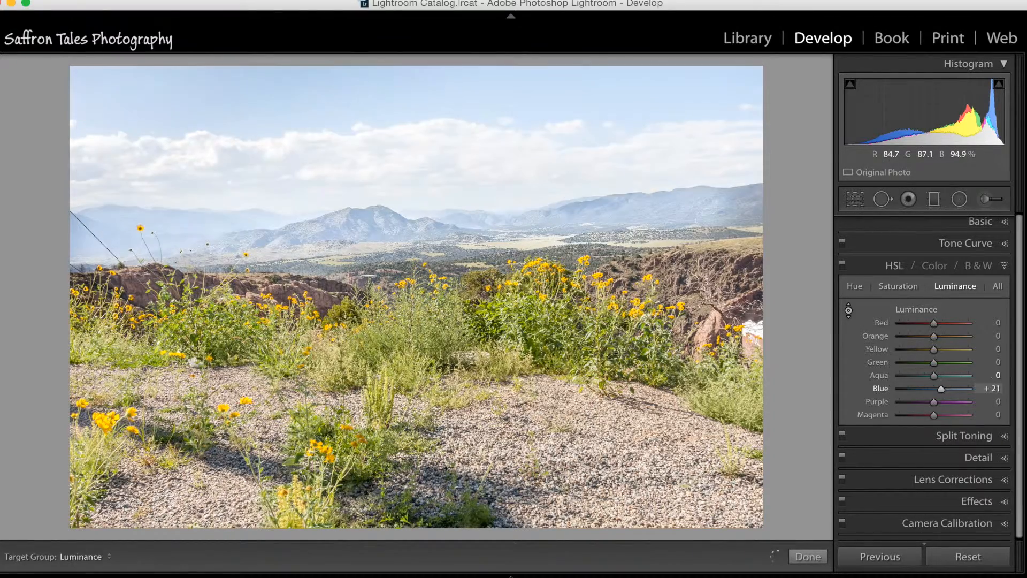
pyautogui.moveTo(416, 80); pyautogui.dragTo(416, 117)
pyautogui.moveTo(634, 89); pyautogui.dragTo(634, 90)
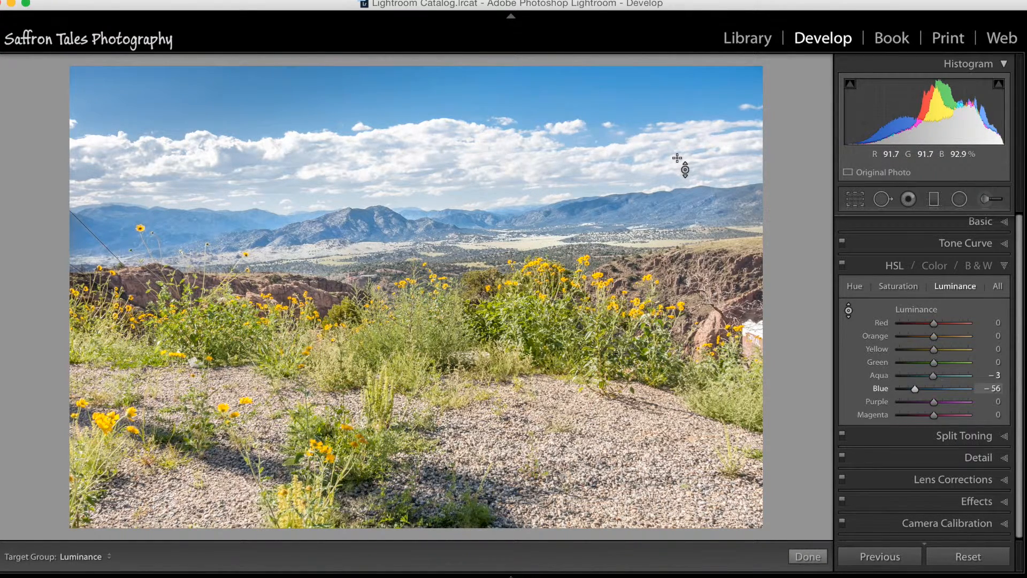
# Undo the sky's luminance change and leave the targeted HSL adjustment
pyautogui.press('super+z')
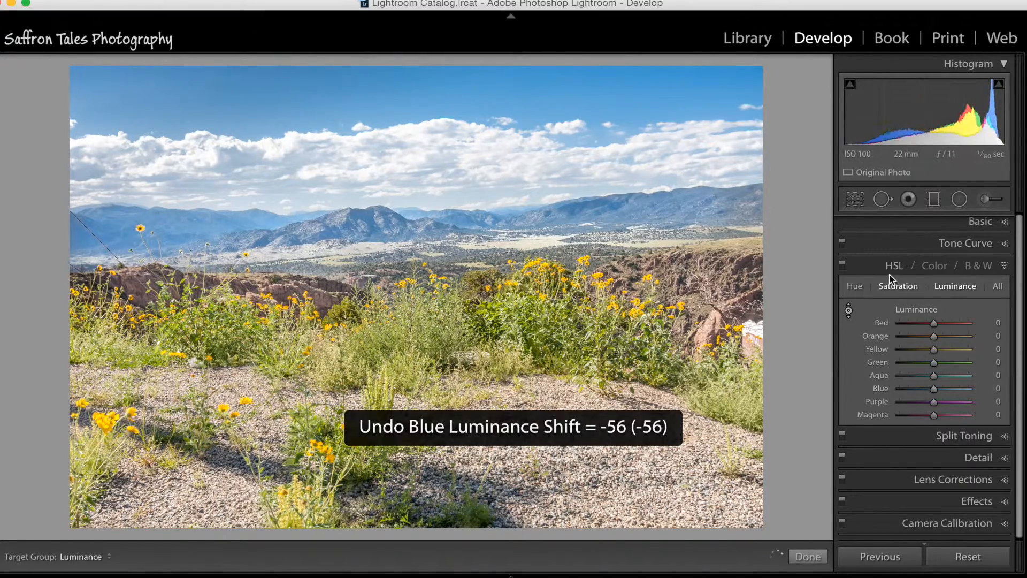
pyautogui.click(848, 310)
pyautogui.click(871, 265)
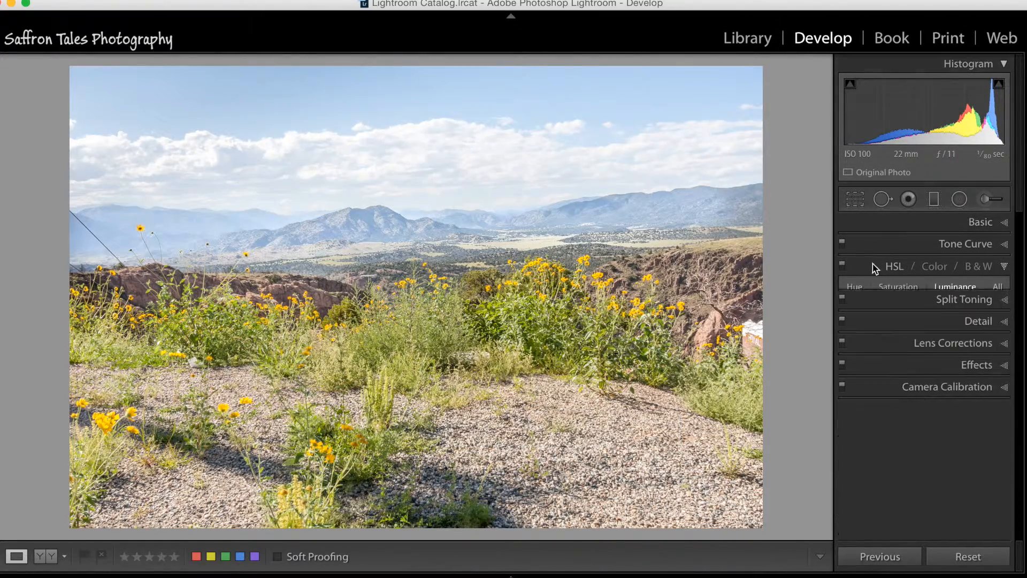
# Delete the existing graduated filter over the hazy left side of the photo
pyautogui.click(935, 204)
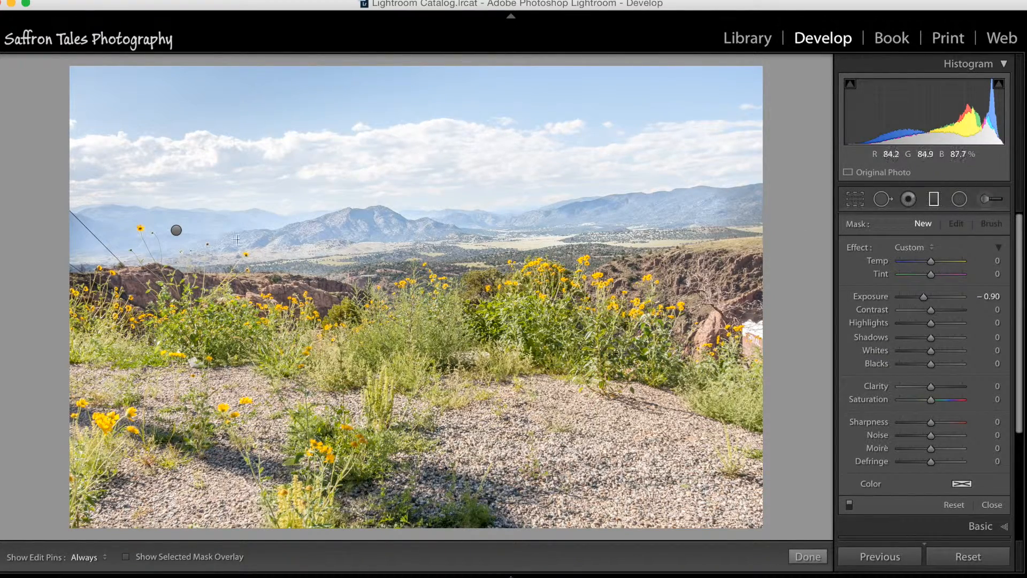
pyautogui.rightClick(178, 235)
pyautogui.click(209, 255)
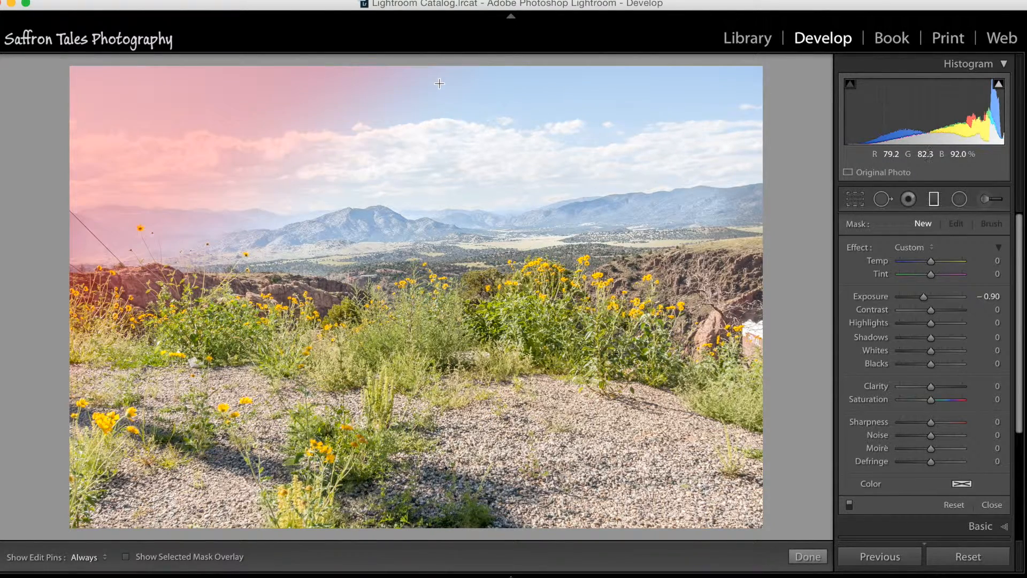
# Draw a horizontal graduated filter with Exposure −0.90 from the top of the sky to just below the horizon and apply it
pyautogui.moveTo(439, 84); pyautogui.dragTo(444, 115)
pyautogui.moveTo(445, 206); pyautogui.dragTo(460, 288)
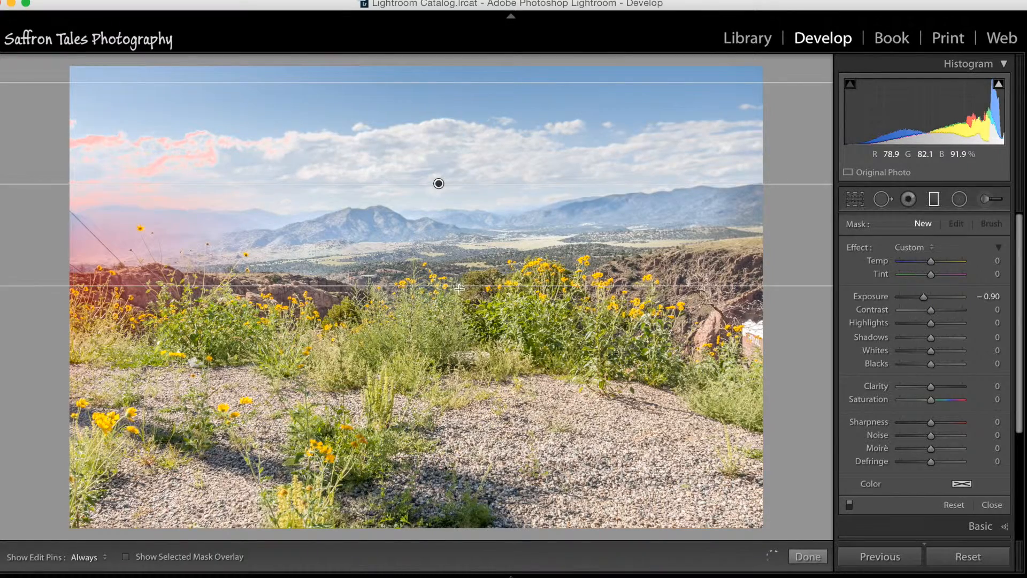
pyautogui.moveTo(518, 231); pyautogui.dragTo(522, 232)
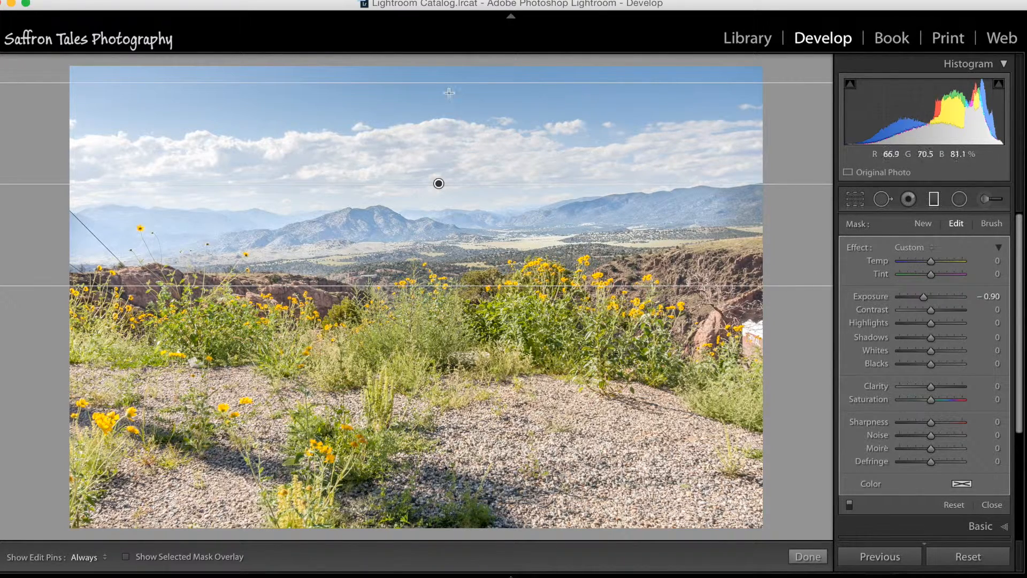
pyautogui.click(808, 556)
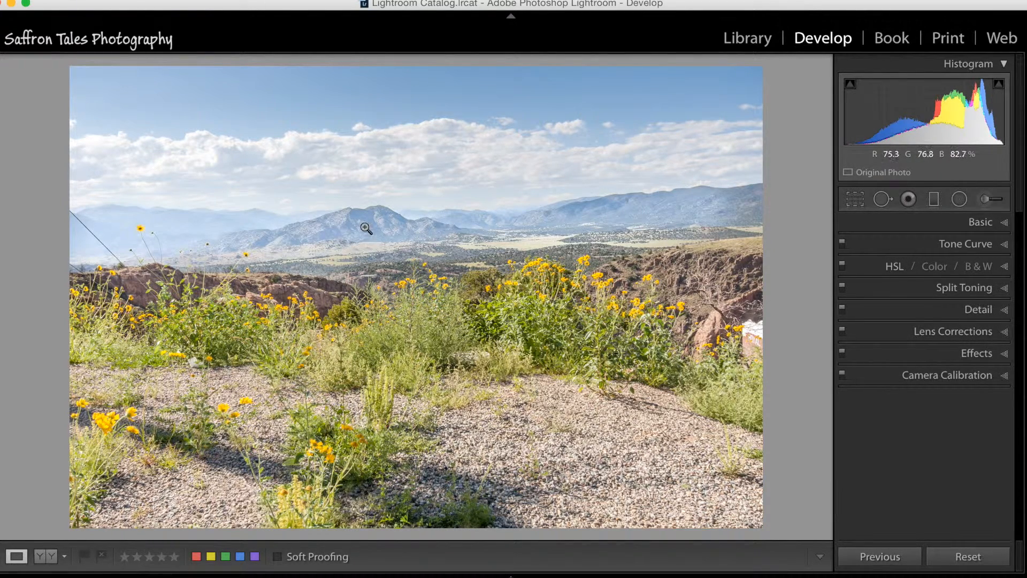
# Try the Dehaze effect on the photo at −36 and +28, and undo it
pyautogui.click(967, 354)
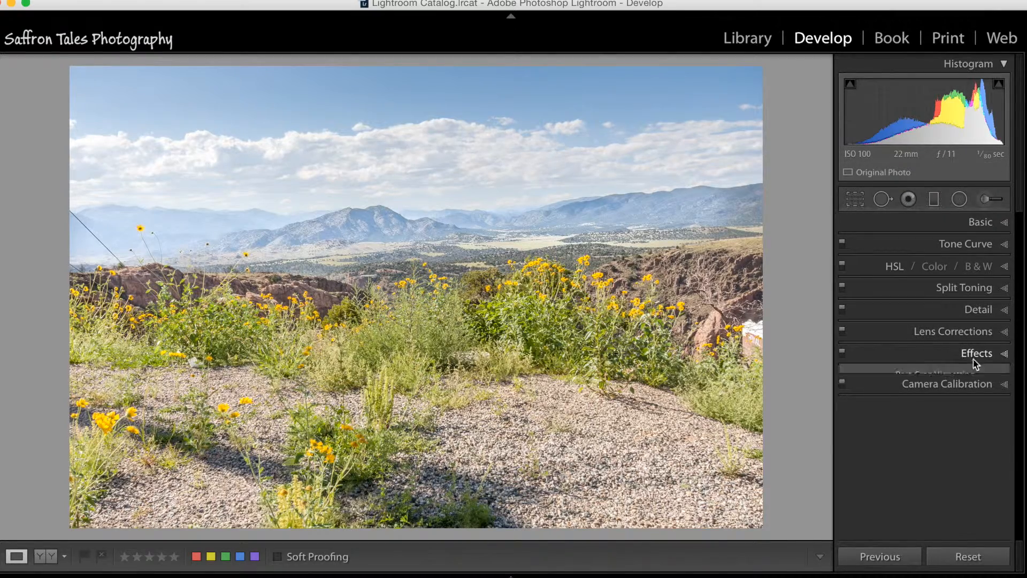
pyautogui.scroll(-2, 1019, 417)
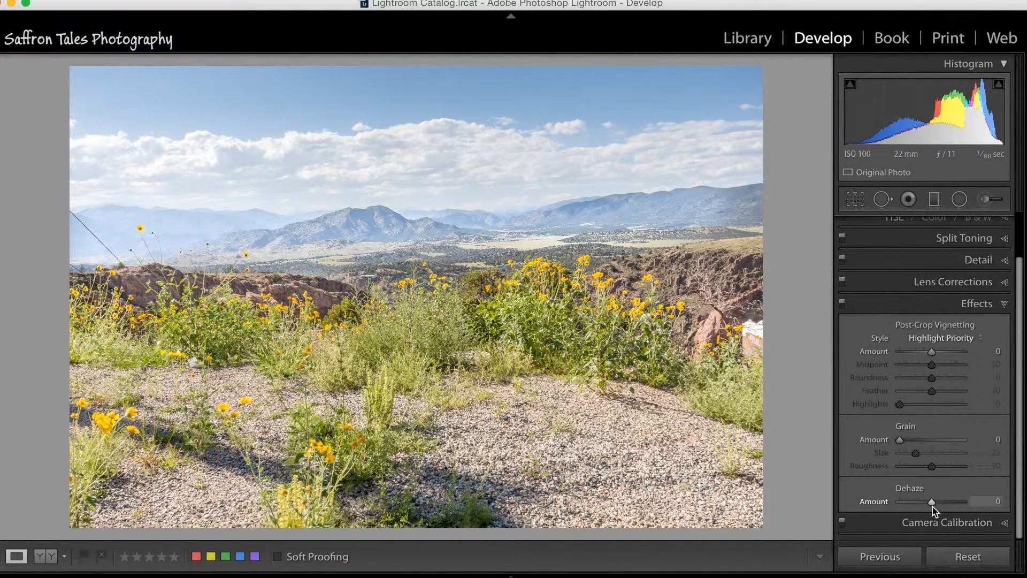
pyautogui.moveTo(935, 505); pyautogui.dragTo(925, 506)
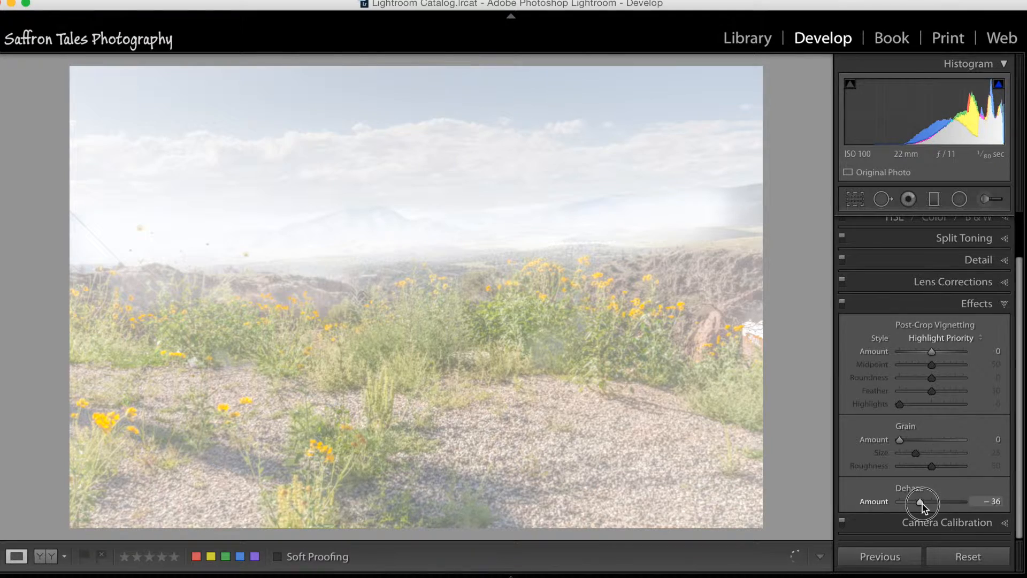
pyautogui.moveTo(923, 506); pyautogui.dragTo(946, 507)
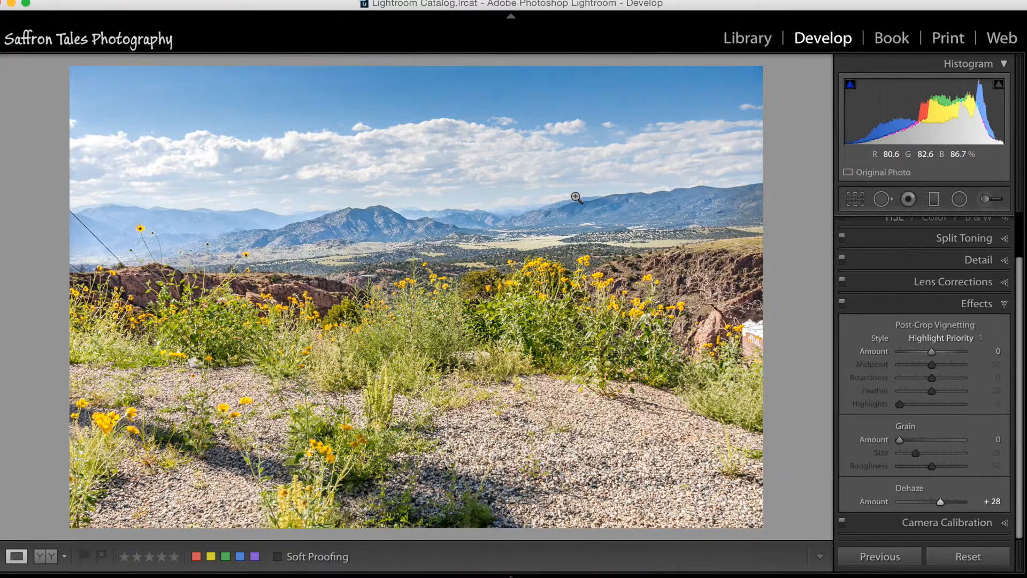
pyautogui.press('cmd+z')
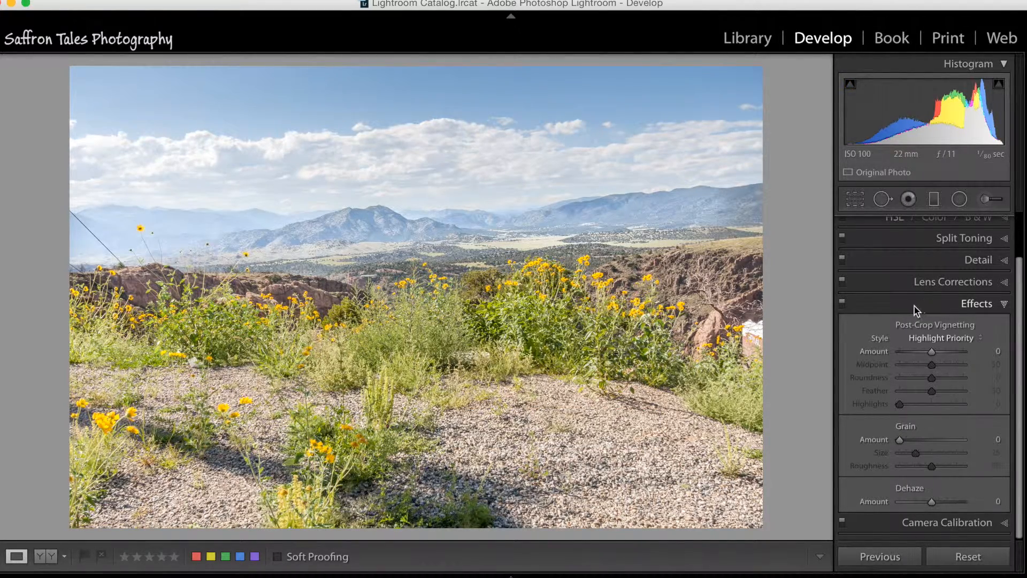
pyautogui.click(881, 305)
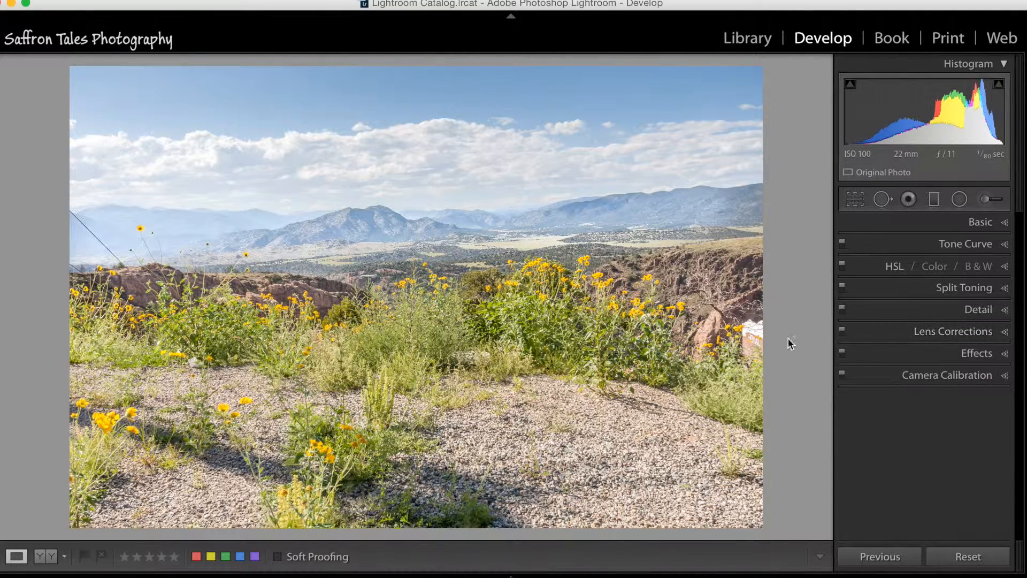
# Open the adjusted photo IMG_0267.dng in Adobe Photoshop CC 2015 for editing
pyautogui.rightClick(460, 328)
pyautogui.moveTo(527, 283)
pyautogui.click(721, 283)
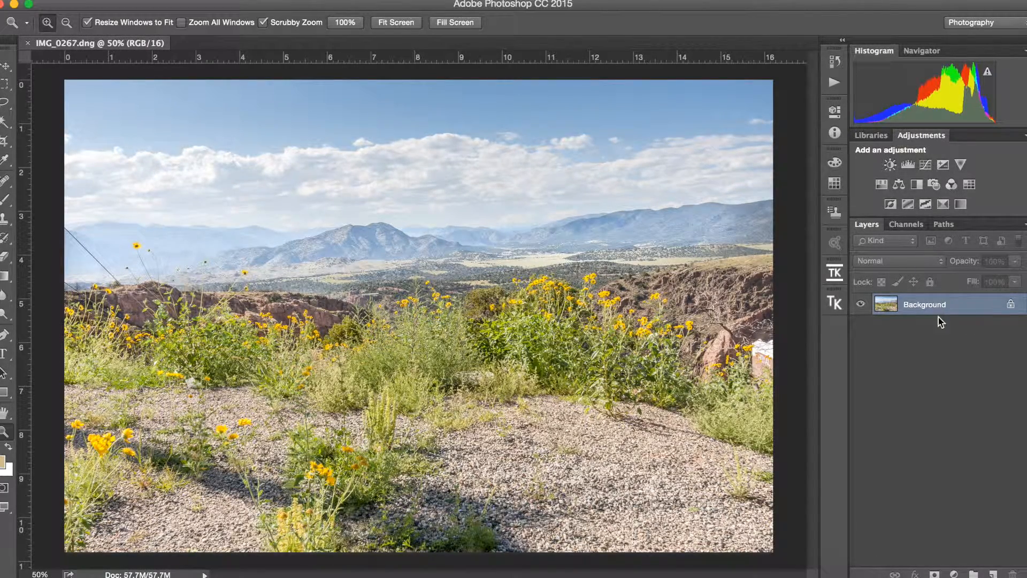
# Convert the locked Background into the regular layer Layer 0, duplicate it, and select the copy for editing
pyautogui.doubleClick(973, 313)
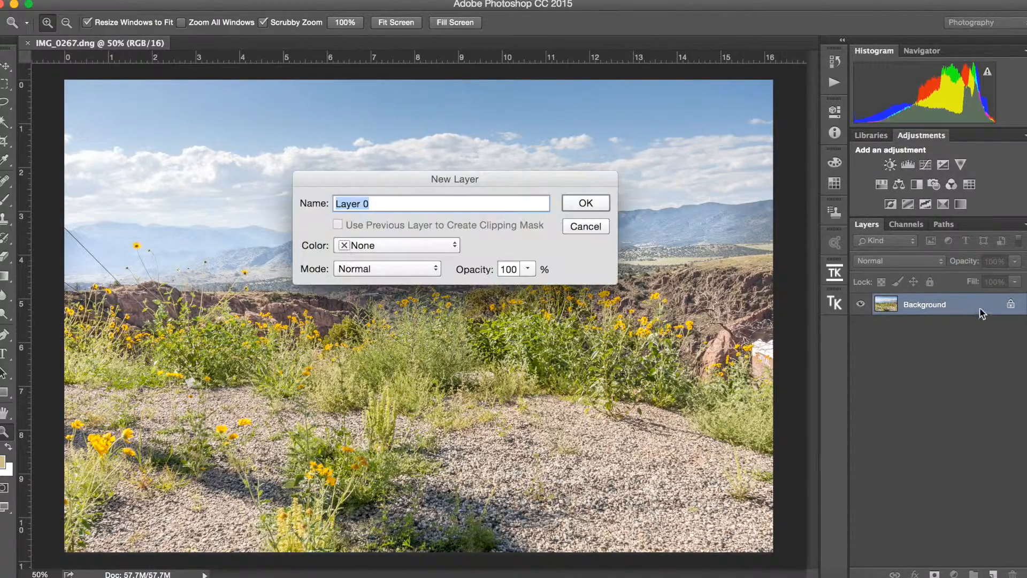
pyautogui.click(585, 203)
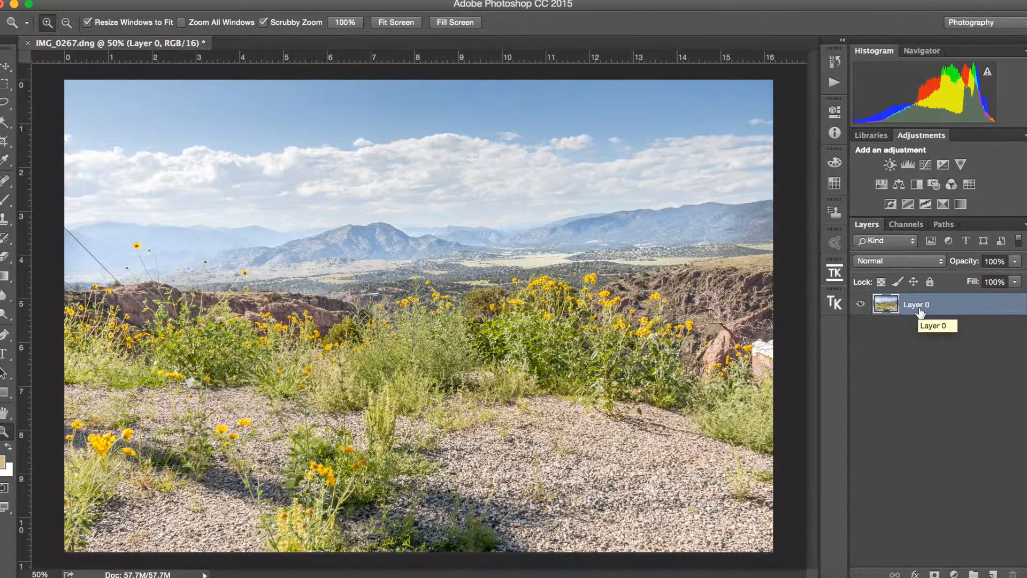
pyautogui.moveTo(935, 318); pyautogui.dragTo(997, 575)
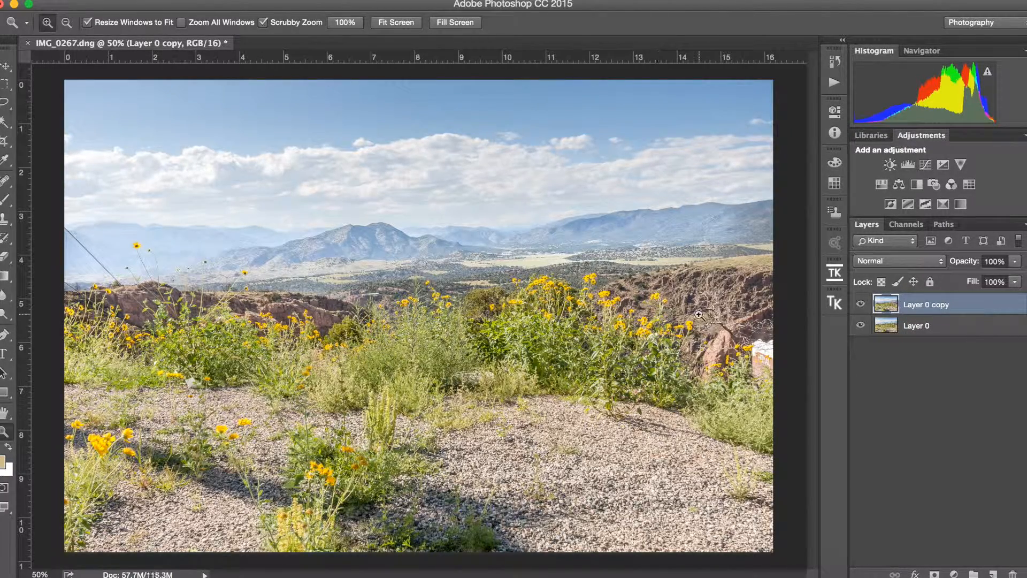
pyautogui.click(890, 329)
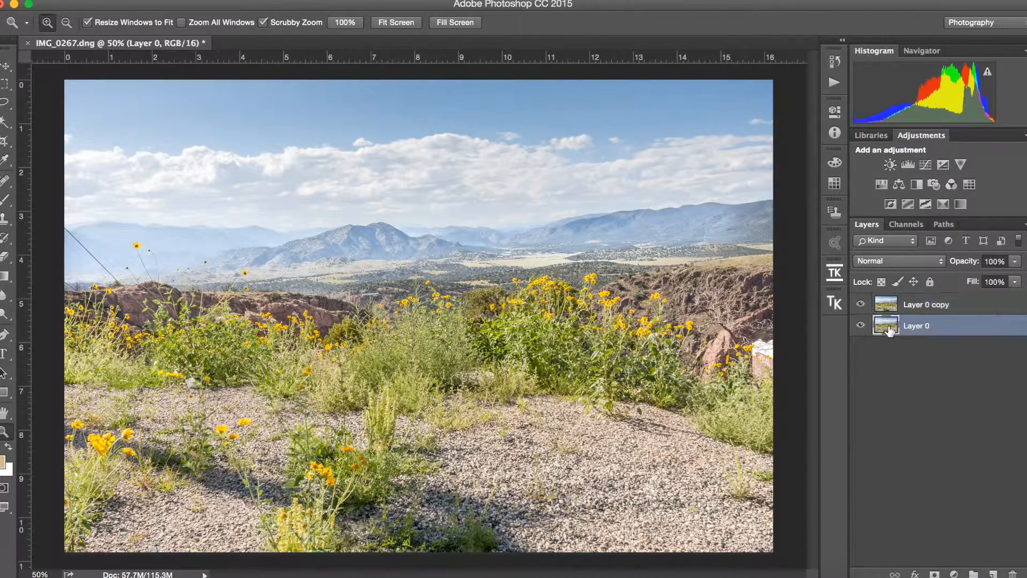
pyautogui.click(918, 309)
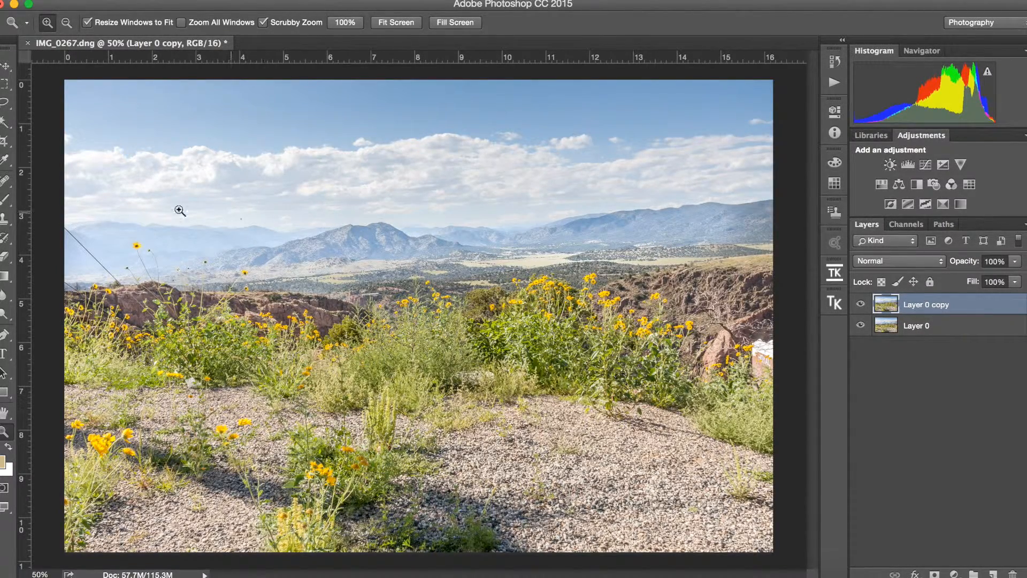
# Move the tall yellow-flowered bush left over the pale shrub on Layer 0 copy using Content-Aware Move in Move mode with Structure 4
pyautogui.click(7, 185)
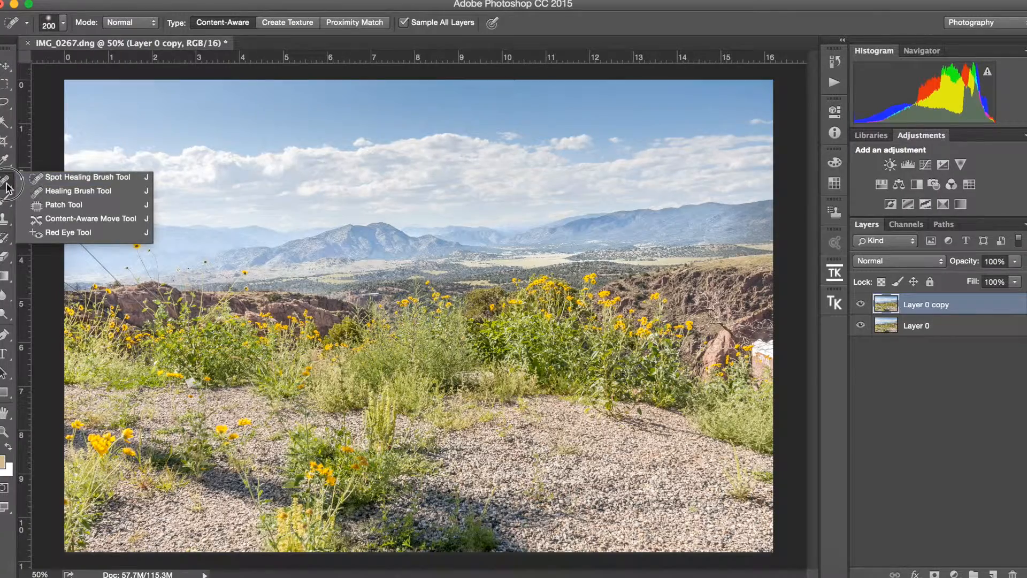
pyautogui.click(76, 227)
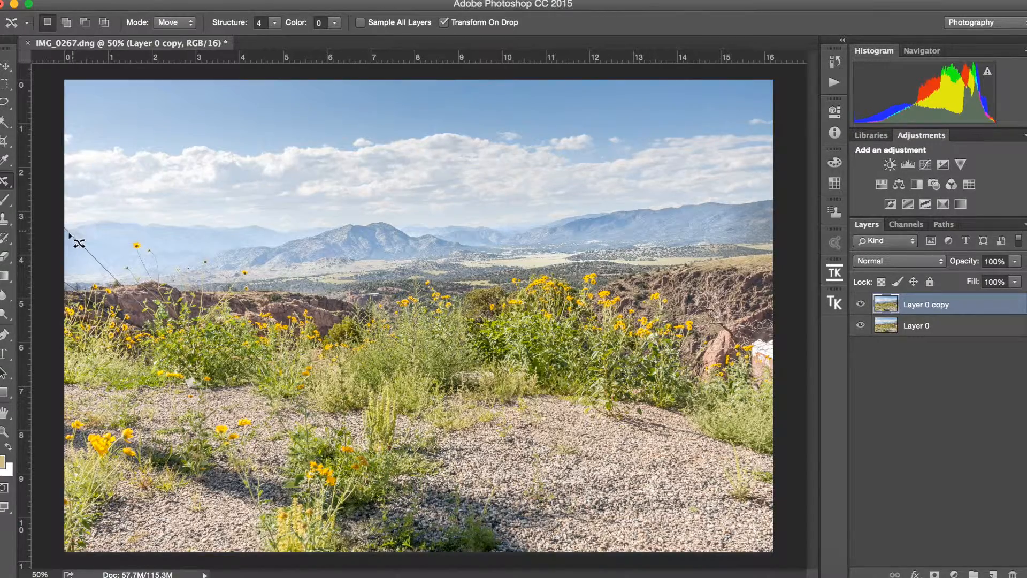
pyautogui.press('XF86MonBrightnessUp')
pyautogui.click(191, 24)
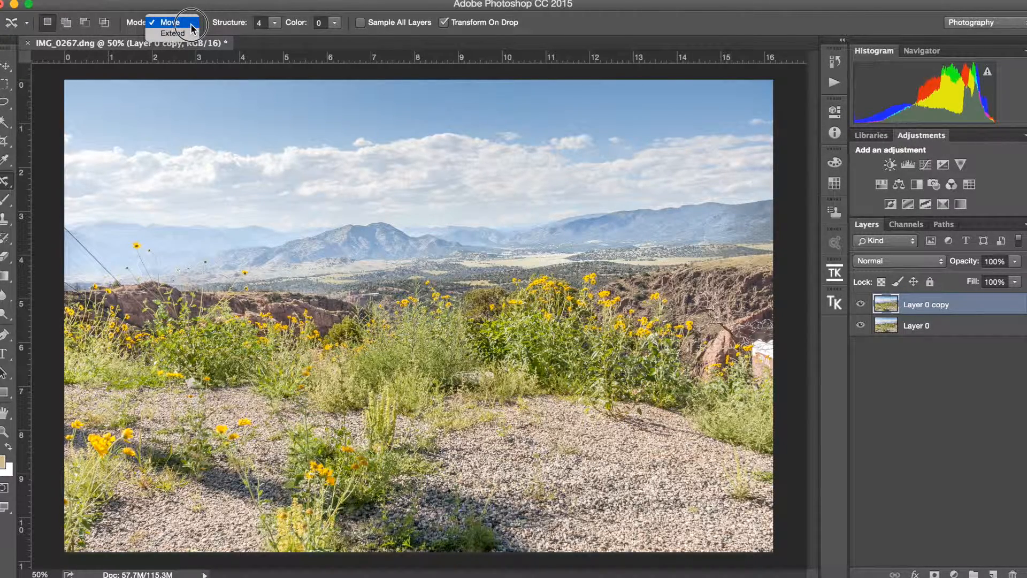
pyautogui.click(191, 27)
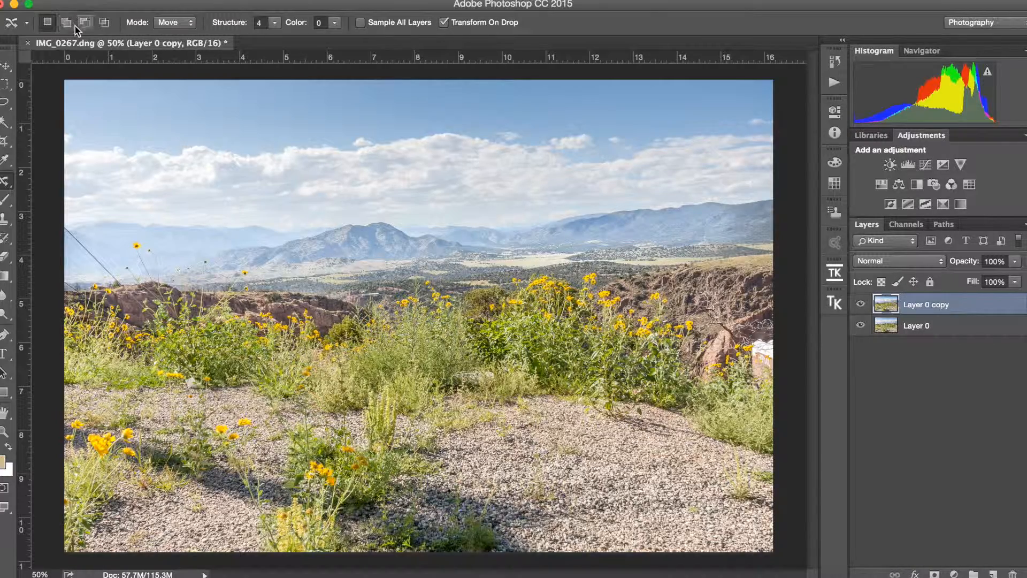
pyautogui.click(26, 23)
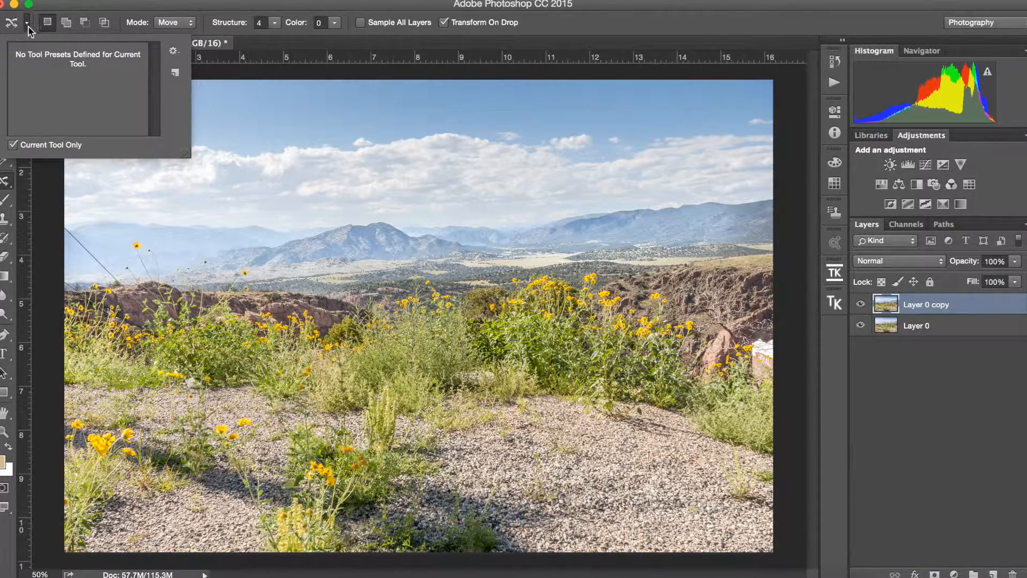
pyautogui.click(26, 24)
pyautogui.click(274, 23)
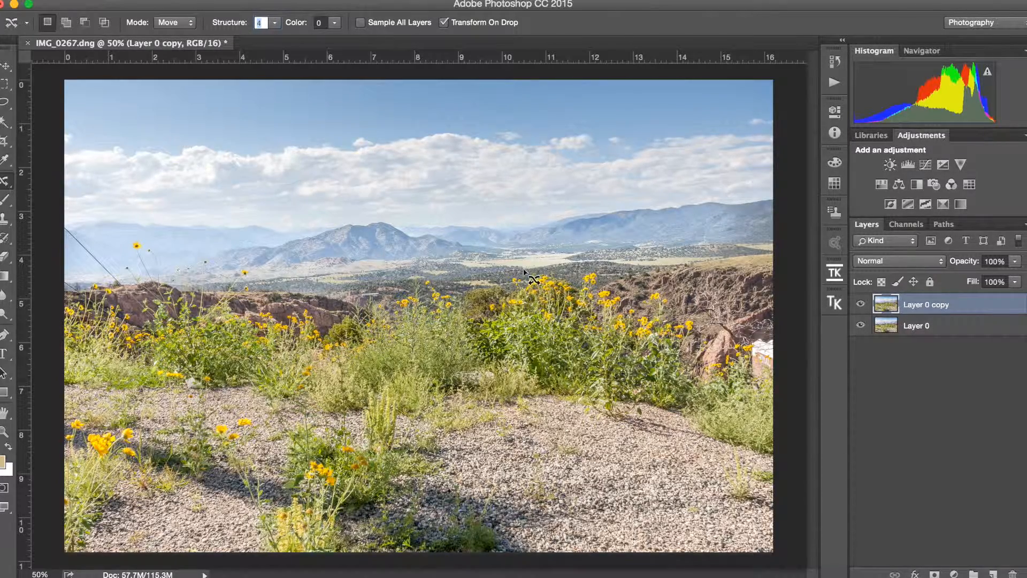
pyautogui.moveTo(539, 272)
pyautogui.mouseDown()
pyautogui.moveTo(508, 277)
pyautogui.moveTo(509, 292)
pyautogui.moveTo(484, 313)
pyautogui.moveTo(458, 318)
pyautogui.moveTo(482, 369)
pyautogui.moveTo(472, 397)
pyautogui.moveTo(544, 396)
pyautogui.moveTo(617, 421)
pyautogui.moveTo(654, 408)
pyautogui.moveTo(681, 414)
pyautogui.moveTo(698, 383)
pyautogui.moveTo(698, 347)
pyautogui.moveTo(687, 350)
pyautogui.moveTo(697, 330)
pyautogui.moveTo(691, 313)
pyautogui.moveTo(669, 317)
pyautogui.moveTo(673, 297)
pyautogui.moveTo(645, 291)
pyautogui.moveTo(648, 309)
pyautogui.moveTo(636, 309)
pyautogui.moveTo(594, 270)
pyautogui.moveTo(570, 282)
pyautogui.moveTo(550, 266)
pyautogui.moveTo(530, 291)
pyautogui.mouseUp()
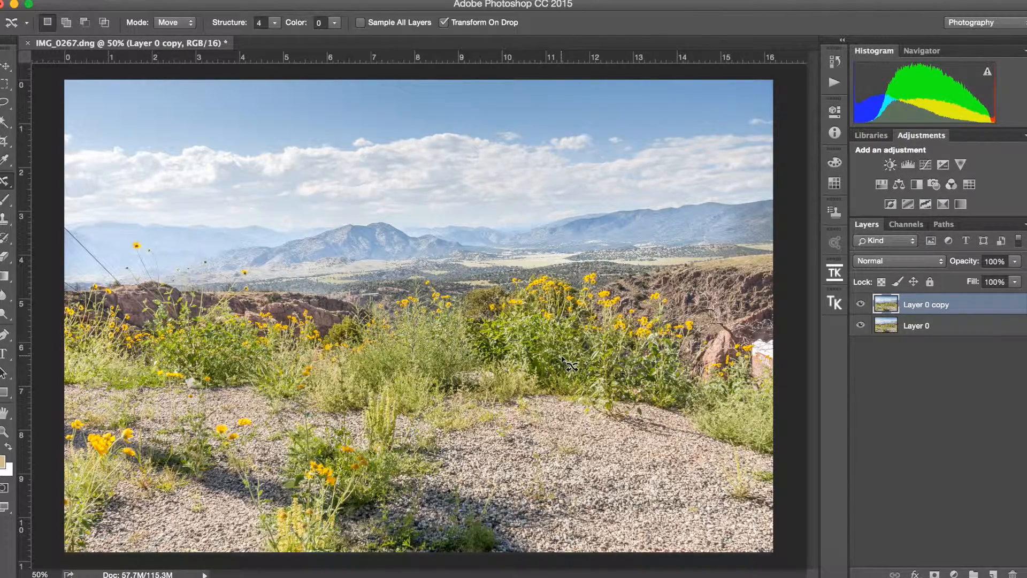
pyautogui.moveTo(539, 334); pyautogui.dragTo(416, 332)
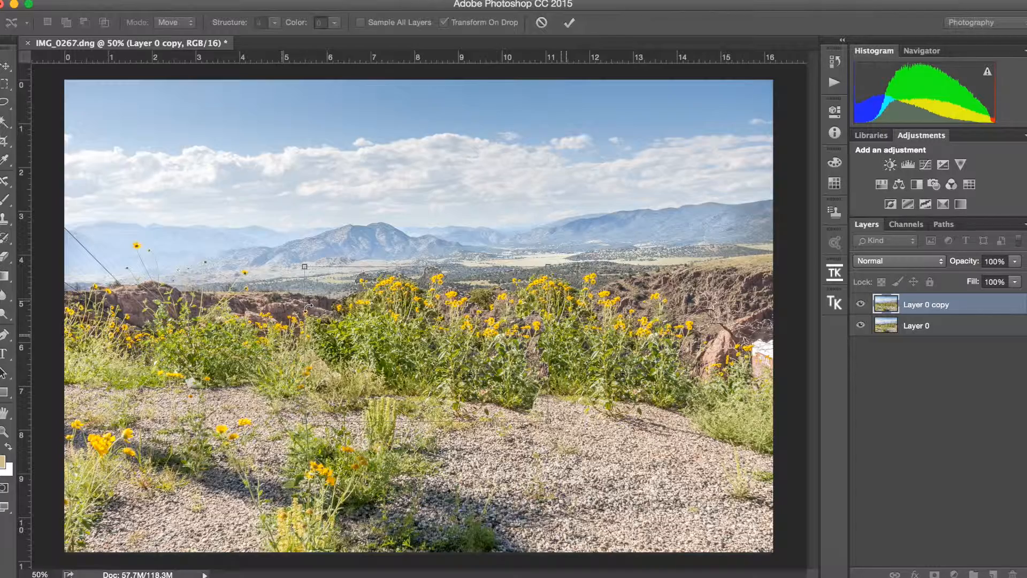
pyautogui.moveTo(364, 341)
pyautogui.mouseDown()
pyautogui.moveTo(378, 339)
pyautogui.moveTo(367, 340)
pyautogui.mouseUp()
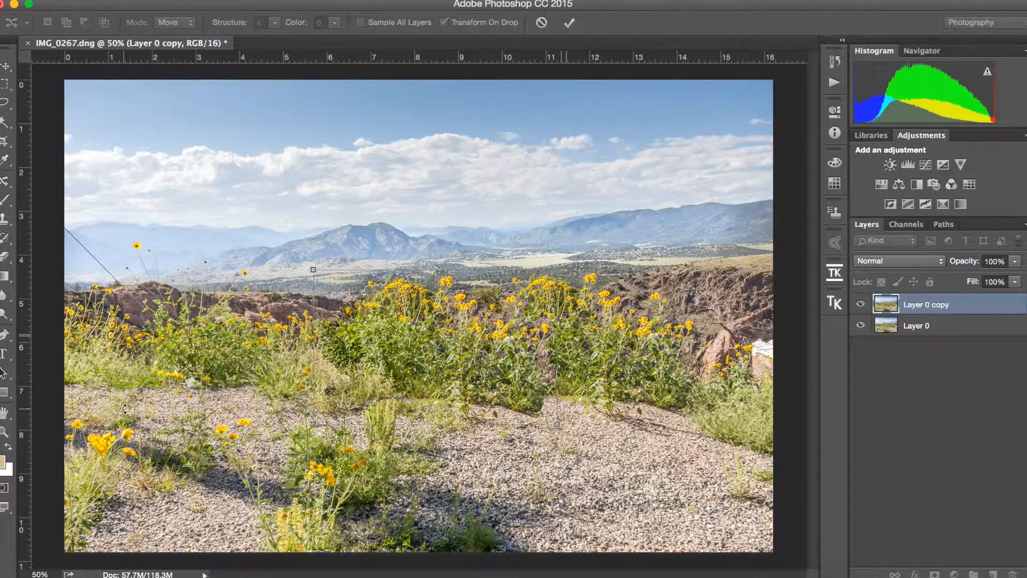
pyautogui.press('Return')
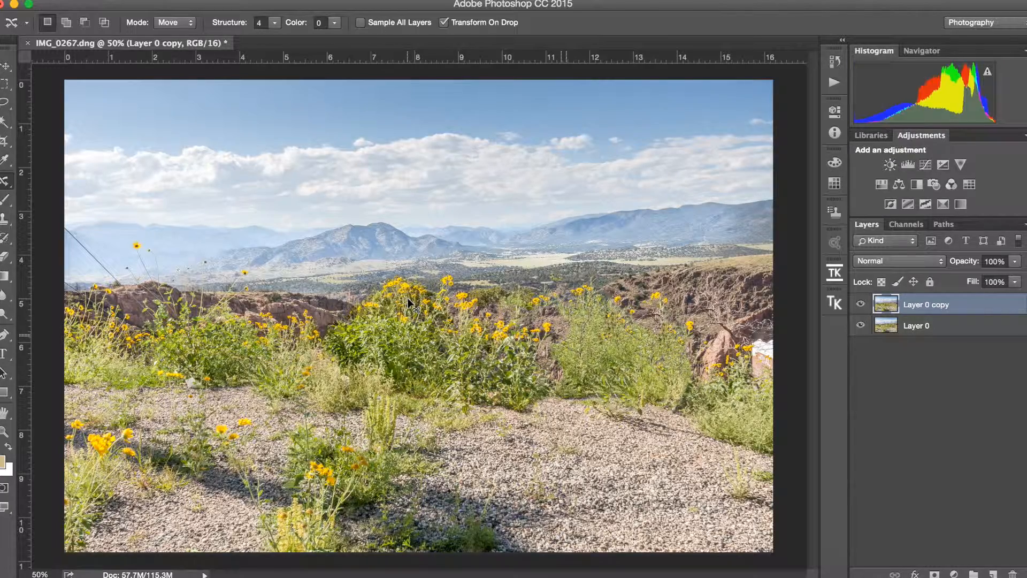
# Examine the blended edges of the moved flower bush and the filled area at its original spot up close
pyautogui.press('z')
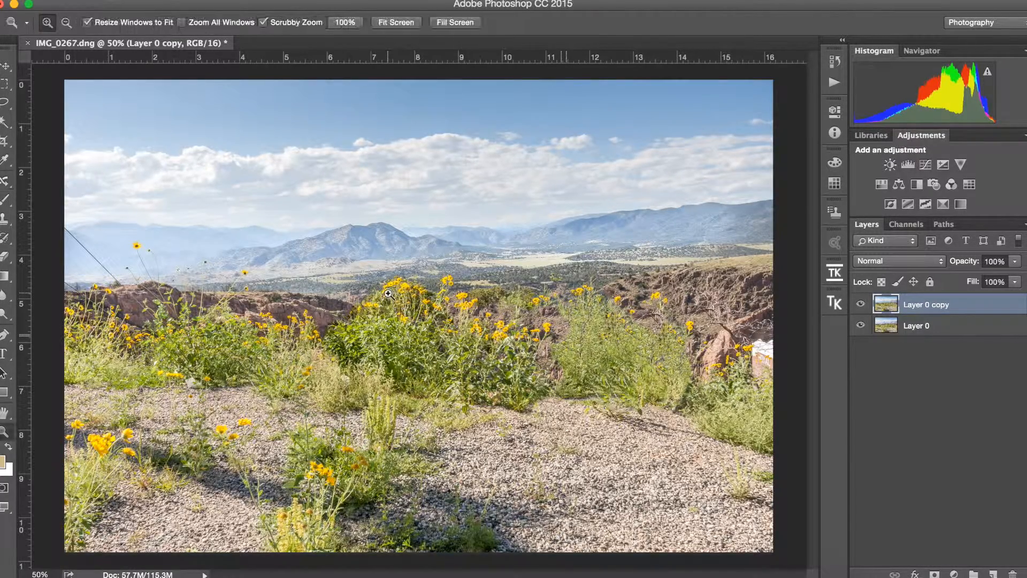
pyautogui.click(389, 296)
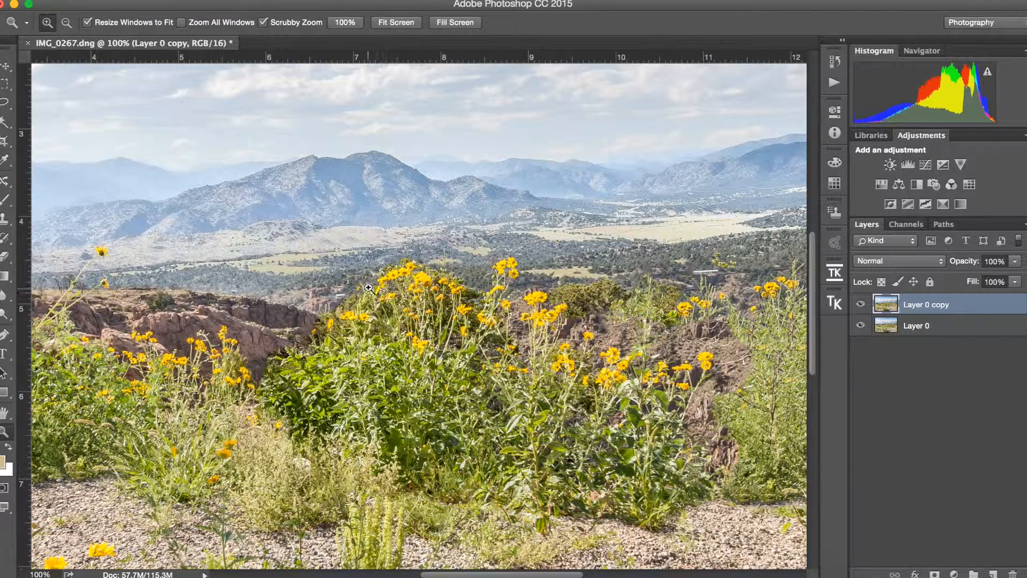
pyautogui.click(402, 282)
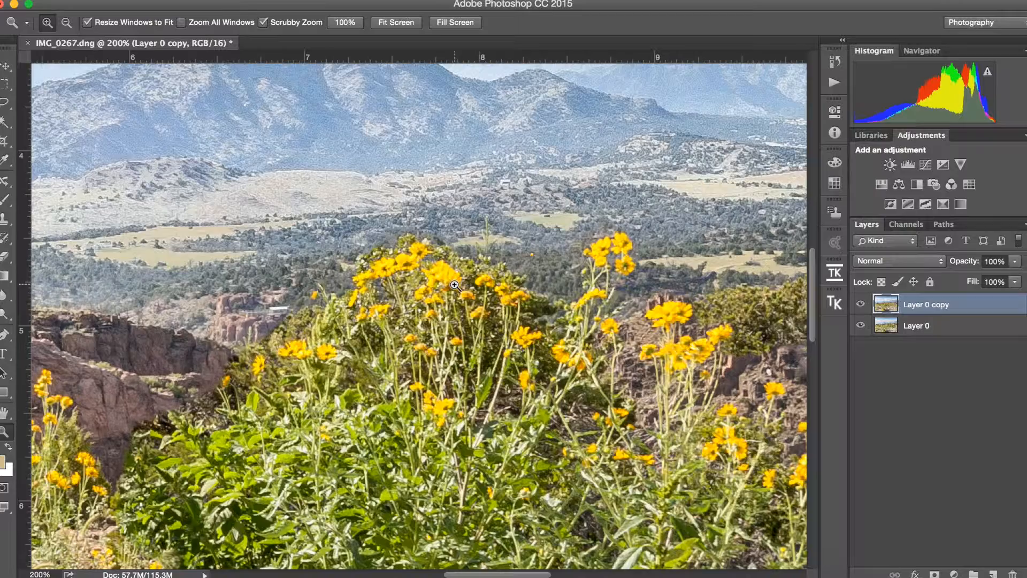
pyautogui.moveTo(379, 432); pyautogui.dragTo(271, 432)
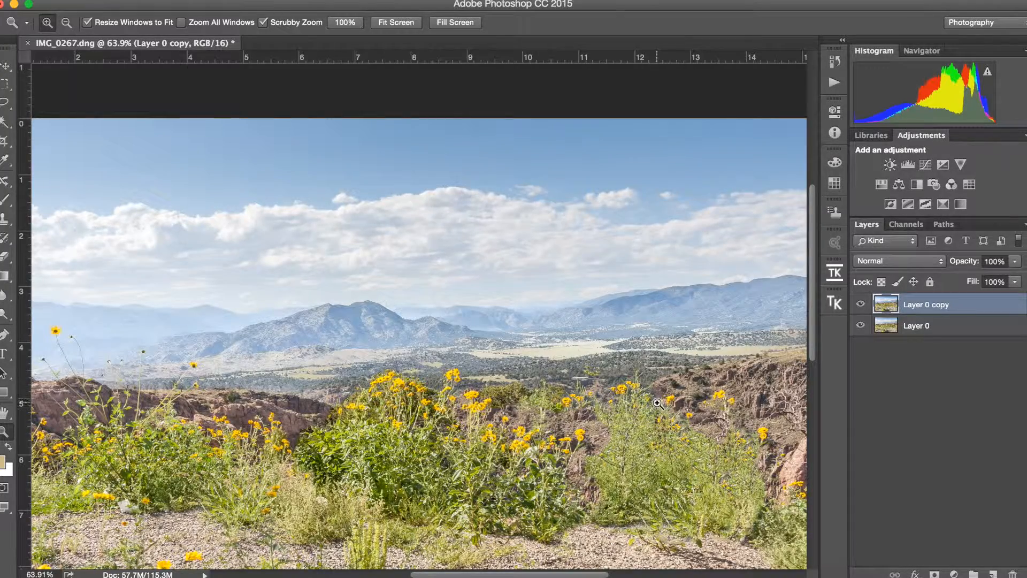
pyautogui.moveTo(669, 416); pyautogui.dragTo(610, 423)
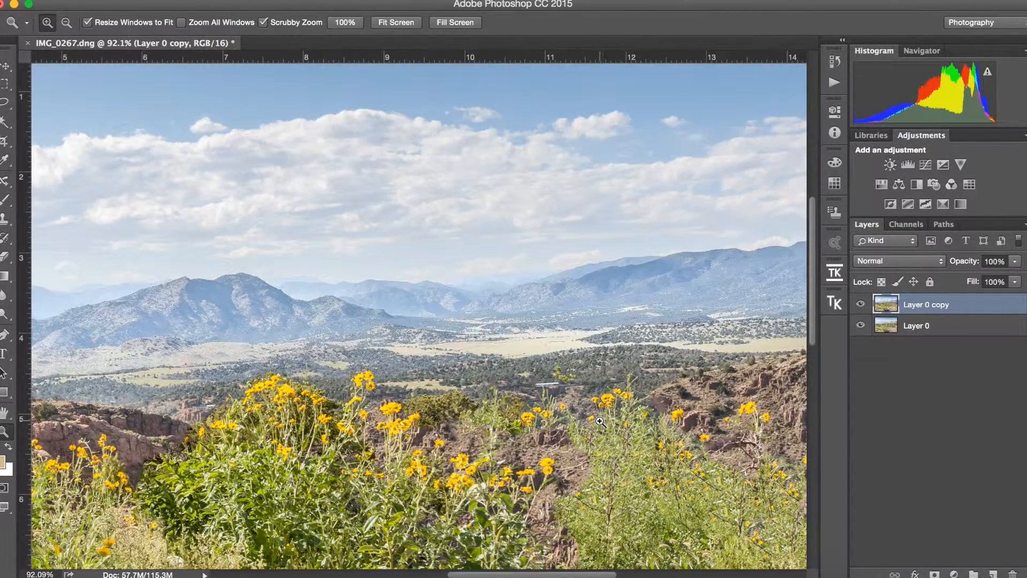
pyautogui.moveTo(572, 527); pyautogui.dragTo(475, 460)
pyautogui.click(450, 348)
pyautogui.click(448, 347)
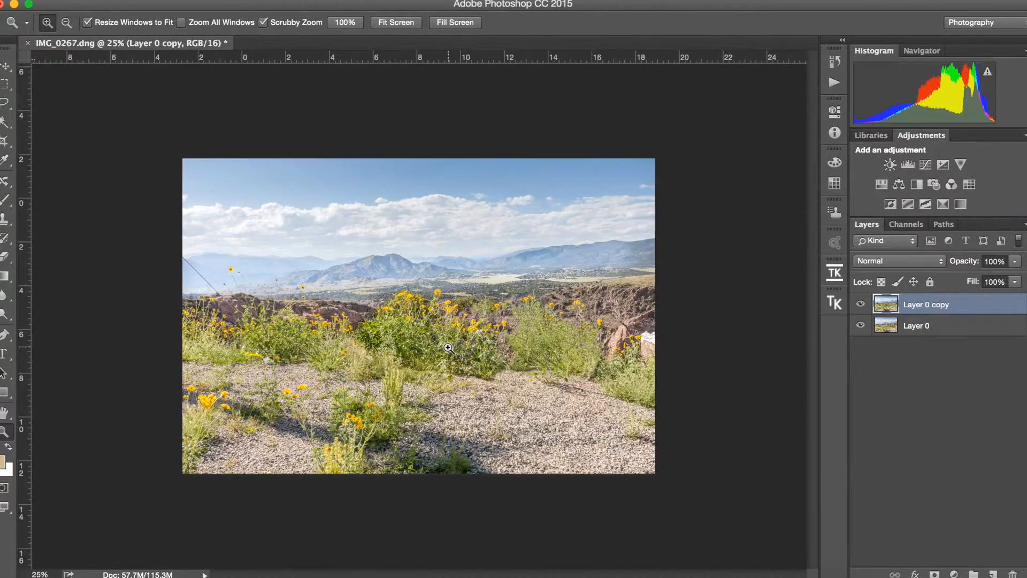
pyautogui.click(448, 347)
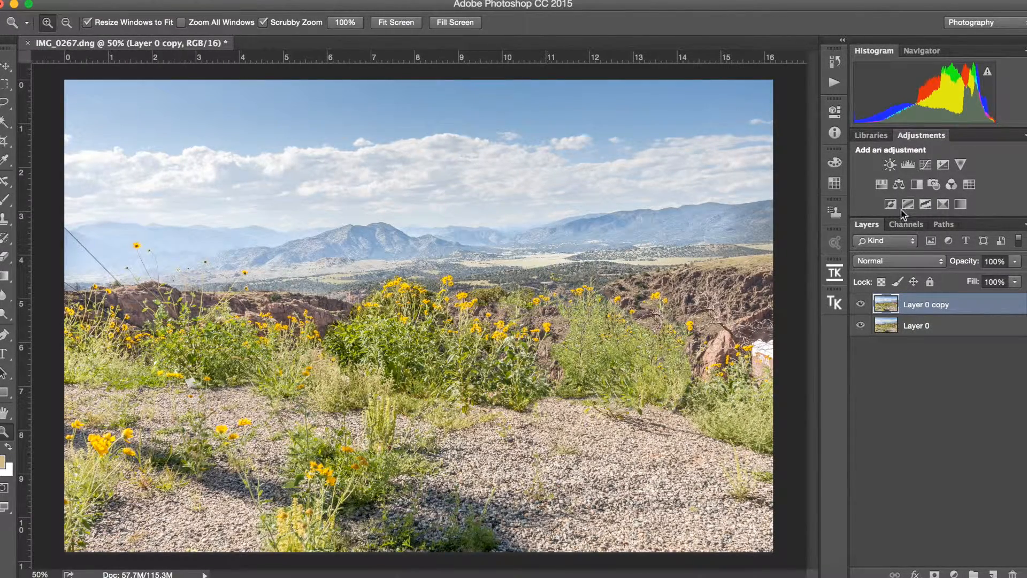
# Compare the photo before and after the content-aware move through its history states, ending on the final Deselect state
pyautogui.click(834, 60)
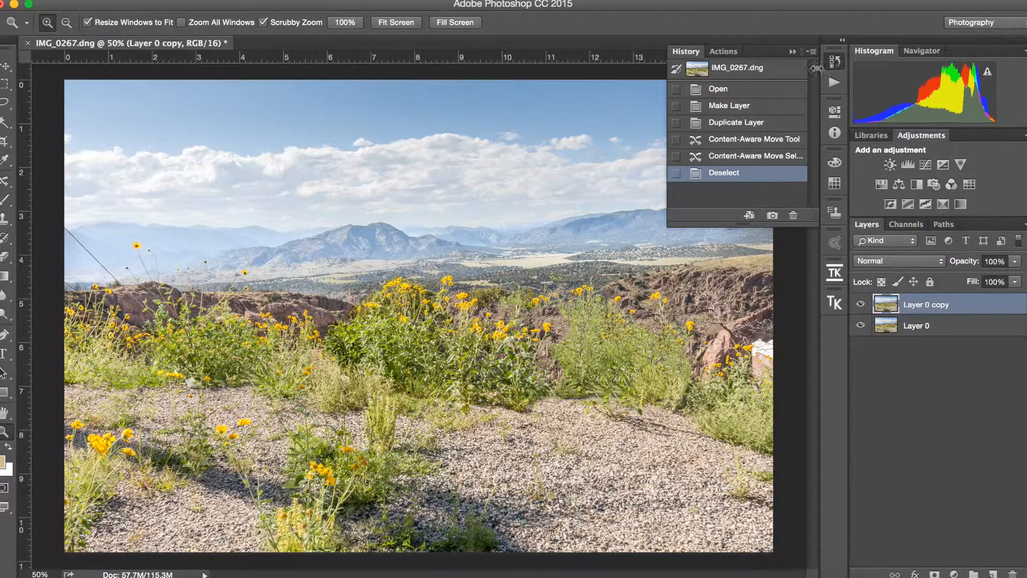
pyautogui.click(737, 140)
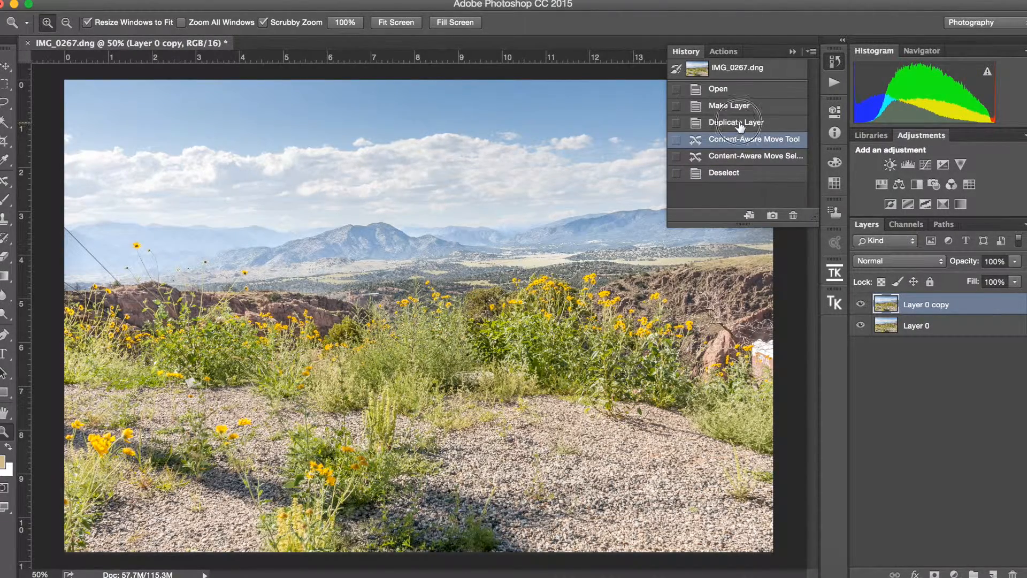
pyautogui.click(739, 124)
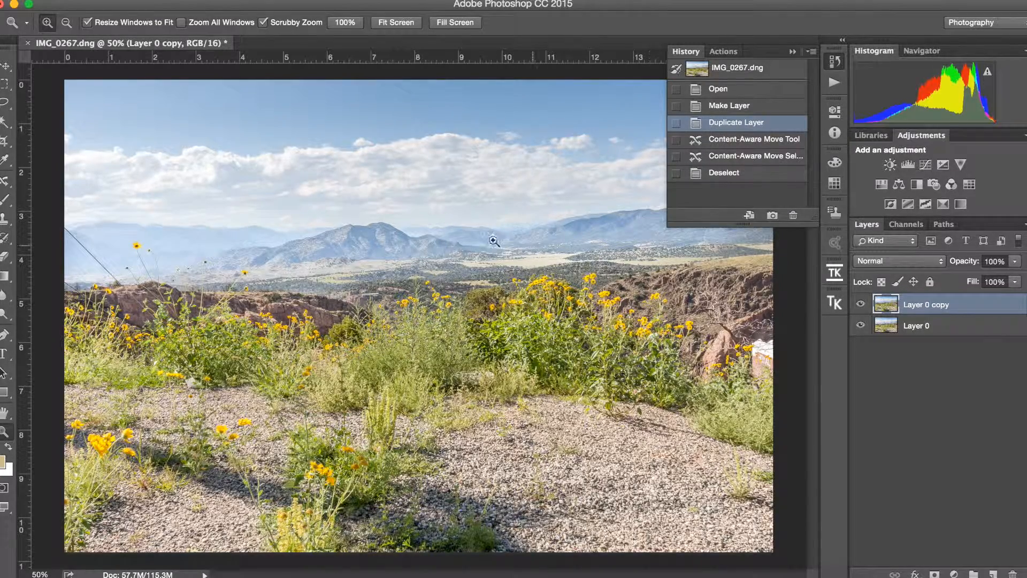
pyautogui.click(753, 173)
pyautogui.click(792, 52)
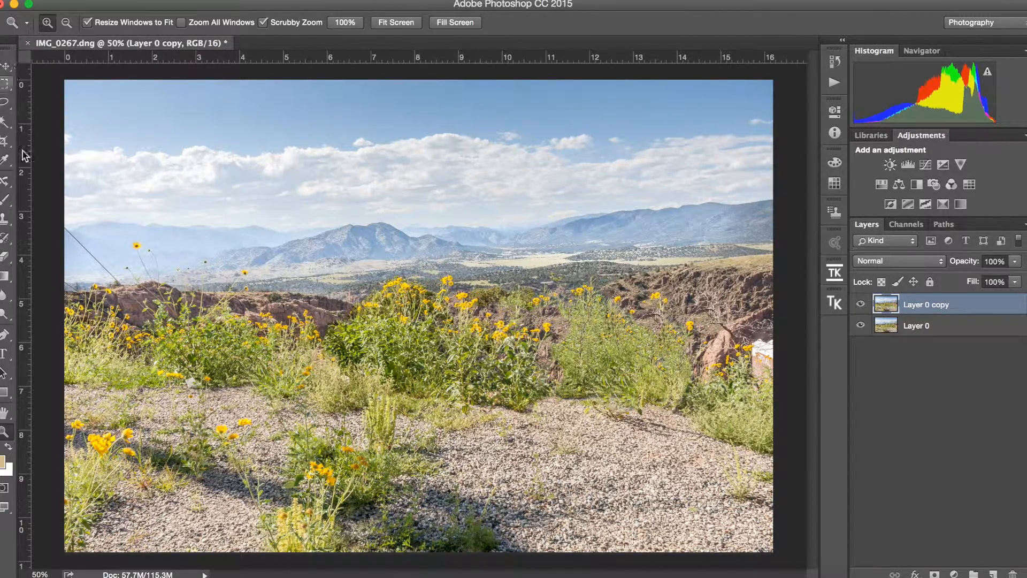
# Add a white layer mask to Layer 0 copy and prepare a black brush of size 230 over the moved bush
pyautogui.click(7, 140)
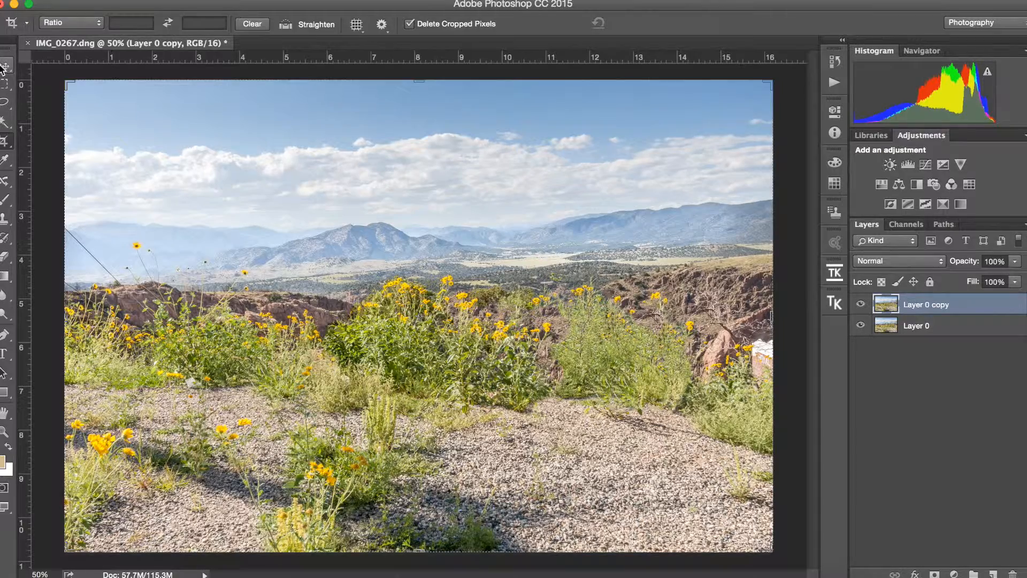
pyautogui.click(5, 66)
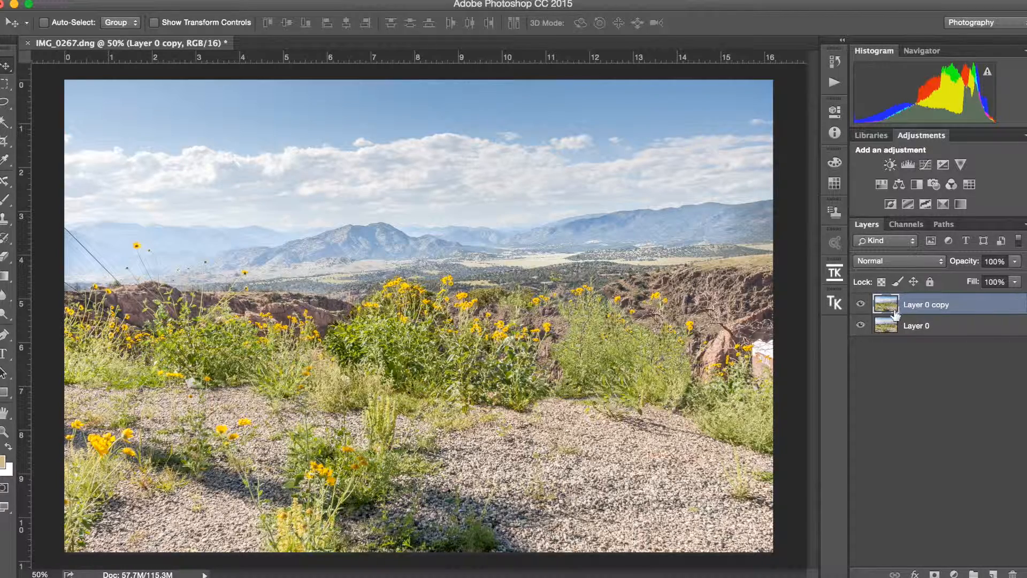
pyautogui.click(934, 574)
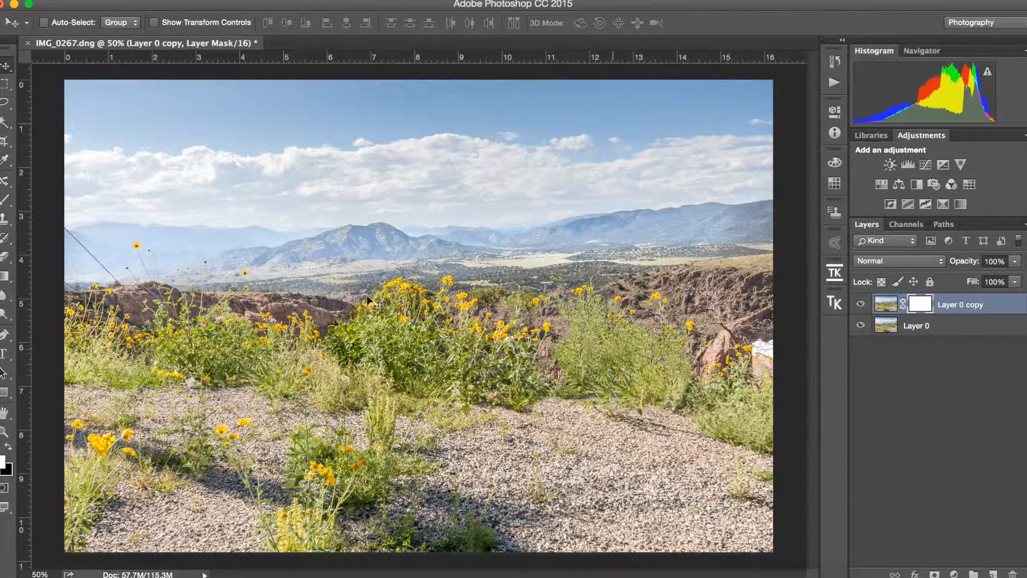
pyautogui.press('x')
pyautogui.press('z')
pyautogui.moveTo(533, 322); pyautogui.dragTo(599, 320)
pyautogui.press('b')
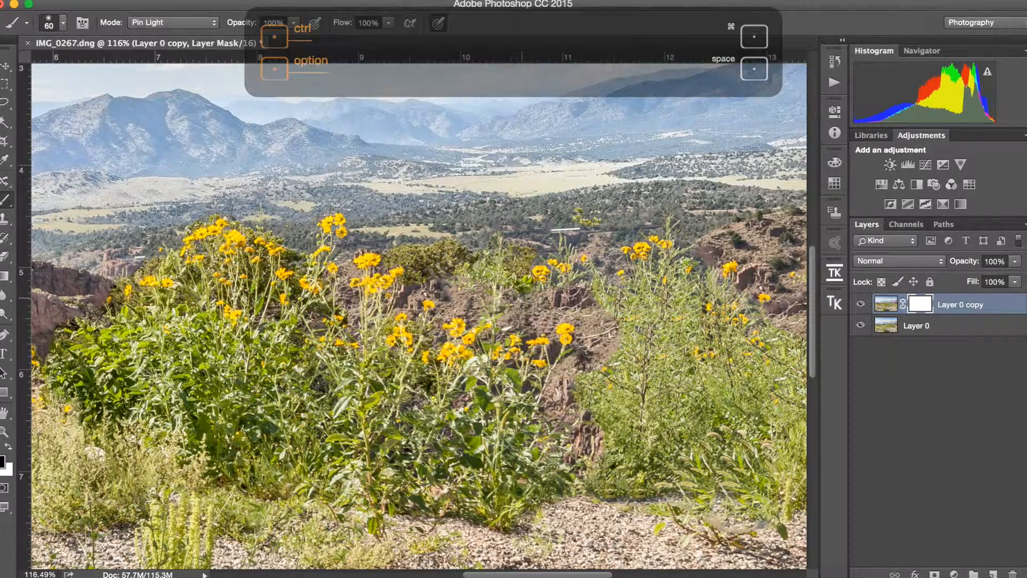
pyautogui.keyDown('ctrl'); pyautogui.keyDown('alt'); pyautogui.click(534, 302); pyautogui.keyUp('alt'); pyautogui.keyUp('ctrl')
pyautogui.moveTo(555, 302)
pyautogui.mouseDown()
pyautogui.moveTo(533, 276)
pyautogui.moveTo(532, 235)
pyautogui.moveTo(527, 321)
pyautogui.moveTo(590, 324)
pyautogui.moveTo(606, 250)
pyautogui.moveTo(638, 229)
pyautogui.mouseUp()
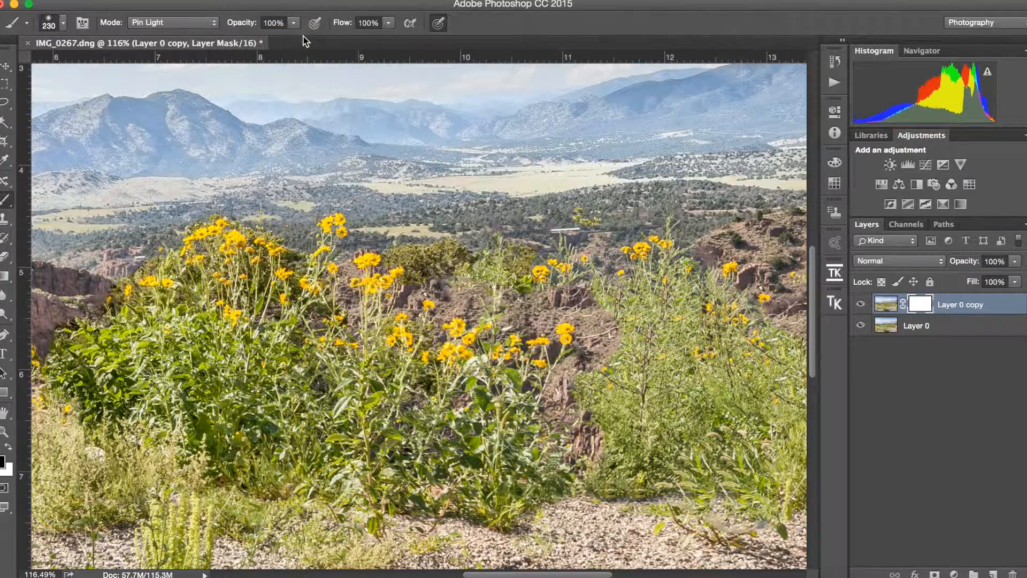
# Try painting black at 60% brush opacity on the mask over the moved bush and filled area, and undo it
pyautogui.press('6')
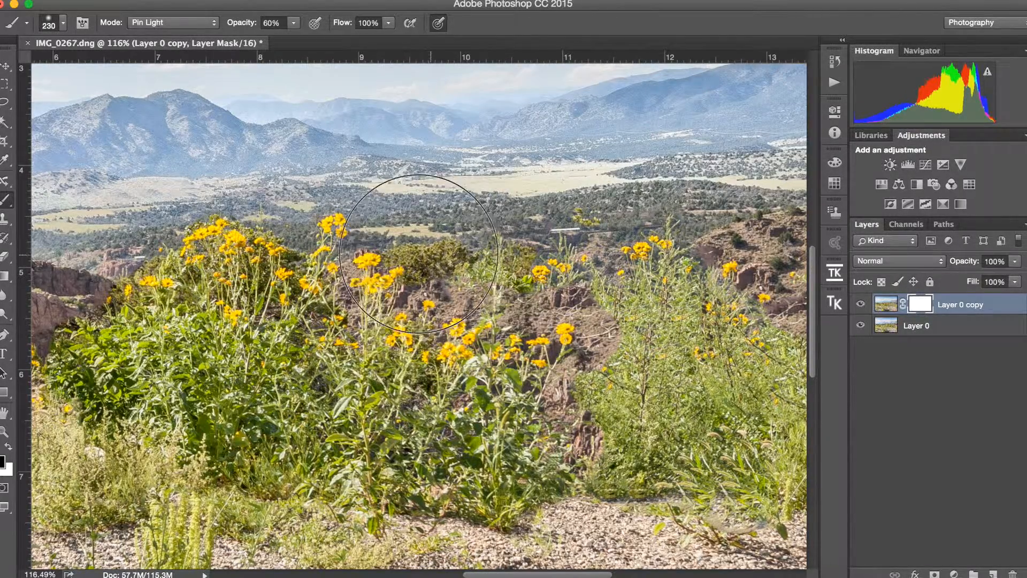
pyautogui.moveTo(444, 254)
pyautogui.mouseDown()
pyautogui.moveTo(475, 252)
pyautogui.moveTo(457, 261)
pyautogui.moveTo(469, 264)
pyautogui.moveTo(472, 296)
pyautogui.moveTo(519, 304)
pyautogui.moveTo(523, 318)
pyautogui.moveTo(537, 272)
pyautogui.moveTo(554, 311)
pyautogui.moveTo(565, 274)
pyautogui.moveTo(571, 358)
pyautogui.moveTo(535, 359)
pyautogui.moveTo(547, 362)
pyautogui.moveTo(612, 312)
pyautogui.moveTo(582, 308)
pyautogui.moveTo(628, 307)
pyautogui.moveTo(523, 351)
pyautogui.moveTo(570, 371)
pyautogui.moveTo(669, 385)
pyautogui.moveTo(599, 437)
pyautogui.moveTo(630, 306)
pyautogui.mouseUp()
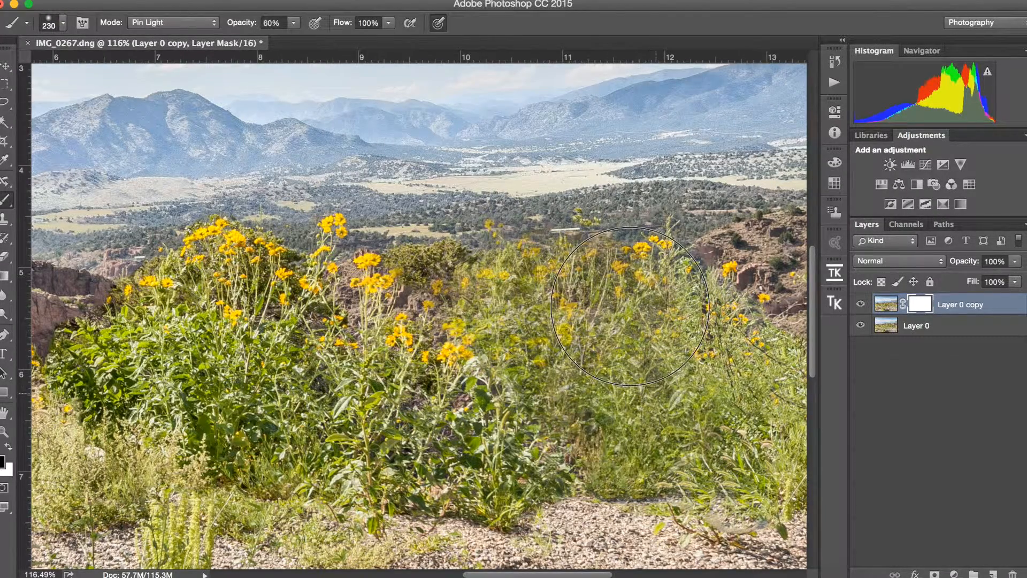
pyautogui.moveTo(414, 246)
pyautogui.mouseDown()
pyautogui.moveTo(360, 295)
pyautogui.moveTo(272, 266)
pyautogui.moveTo(253, 218)
pyautogui.moveTo(138, 236)
pyautogui.moveTo(98, 282)
pyautogui.moveTo(257, 283)
pyautogui.moveTo(292, 327)
pyautogui.moveTo(524, 396)
pyautogui.mouseUp()
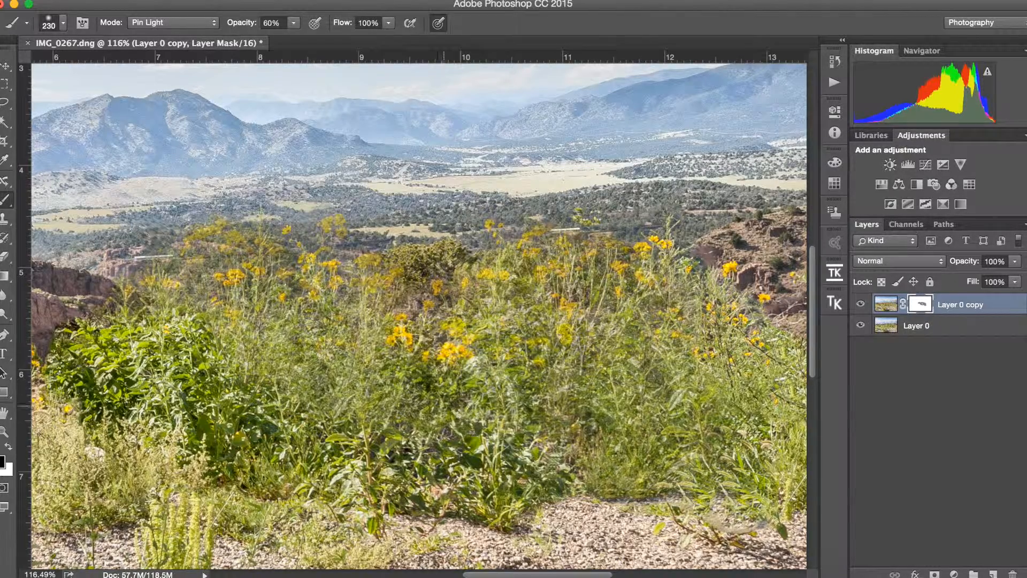
pyautogui.press('super+z')
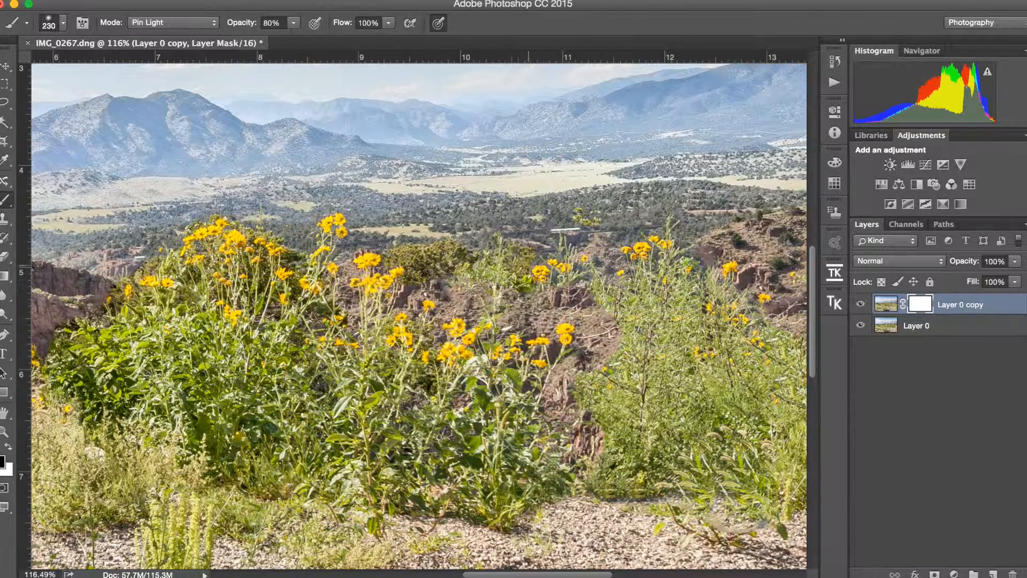
# Paint black at 80% brush opacity on the layer mask over the moved bush's blended side and the rocky gap among its flowers
pyautogui.moveTo(535, 299)
pyautogui.mouseDown()
pyautogui.moveTo(588, 278)
pyautogui.moveTo(551, 278)
pyautogui.moveTo(570, 294)
pyautogui.moveTo(594, 262)
pyautogui.moveTo(648, 291)
pyautogui.moveTo(632, 313)
pyautogui.moveTo(593, 326)
pyautogui.moveTo(609, 346)
pyautogui.moveTo(545, 299)
pyautogui.moveTo(572, 337)
pyautogui.moveTo(575, 374)
pyautogui.moveTo(564, 406)
pyautogui.moveTo(553, 406)
pyautogui.moveTo(598, 461)
pyautogui.mouseUp()
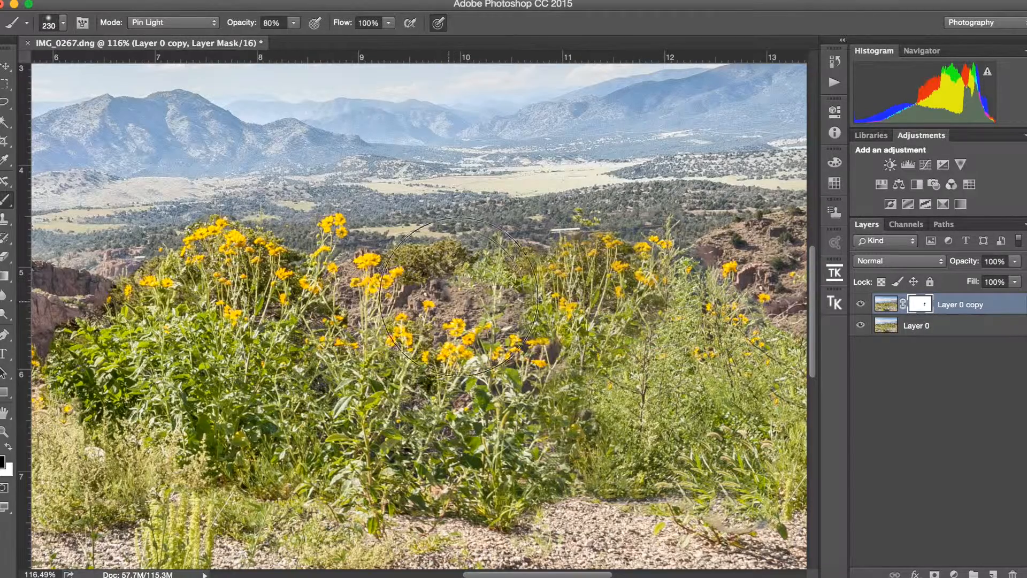
pyautogui.click(459, 307)
pyautogui.click(492, 312)
pyautogui.click(500, 320)
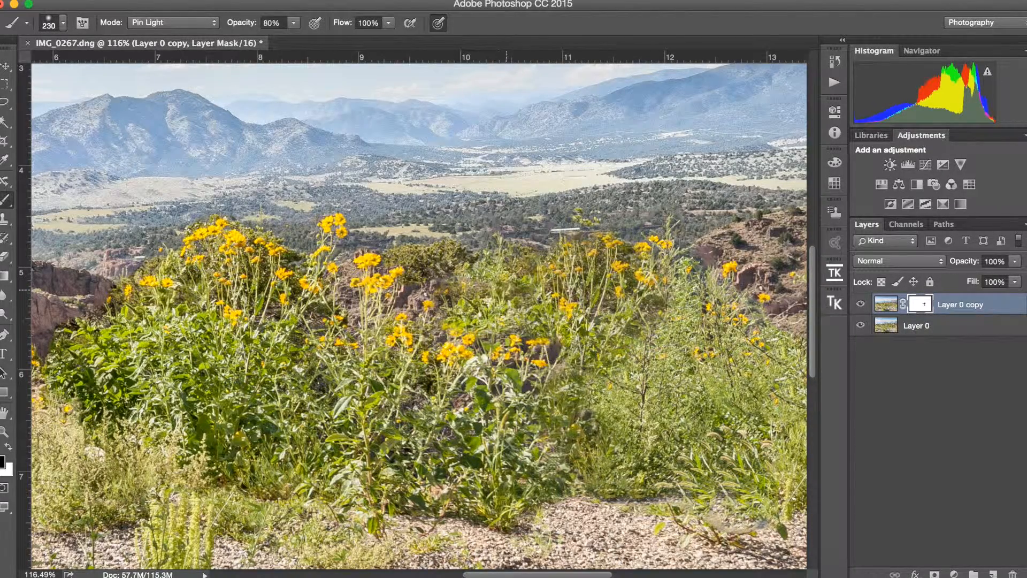
pyautogui.click(438, 313)
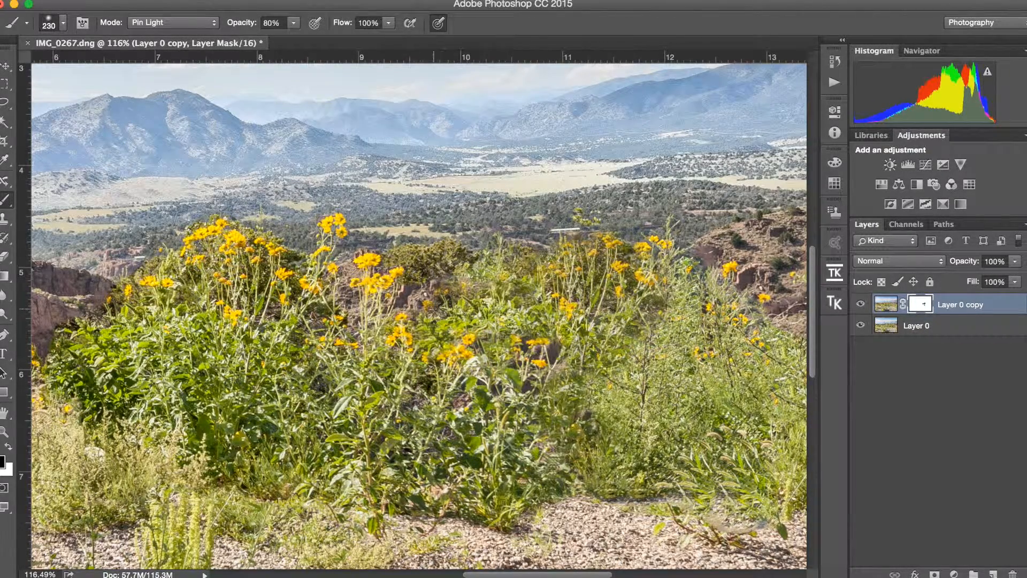
# Reduce the brush size and refine the mask around the small yellow flowers above the rocky gap
pyautogui.press('[')
pyautogui.press('[')
pyautogui.press('[')
pyautogui.press('[')
pyautogui.press('[')
pyautogui.press('[')
pyautogui.press('[')
pyautogui.press('[')
pyautogui.press('[')
pyautogui.press('[')
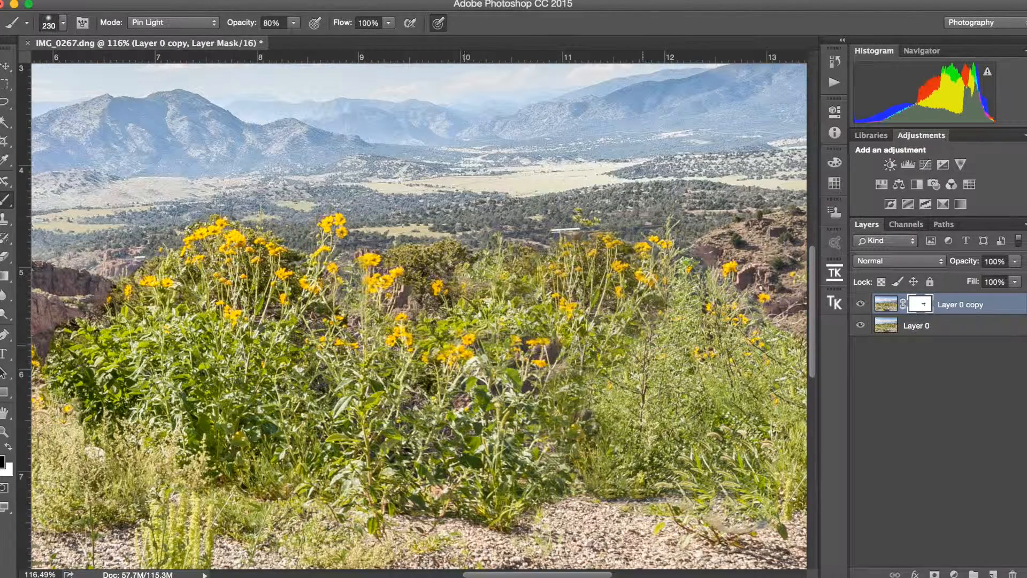
# Crop the photo to a portrait frame about 7.7 in tall around the mountain peak and moved bush, cutting most of the gravel
pyautogui.scroll(-4, 318, 406)
pyautogui.hscroll(-6, 318, 407)
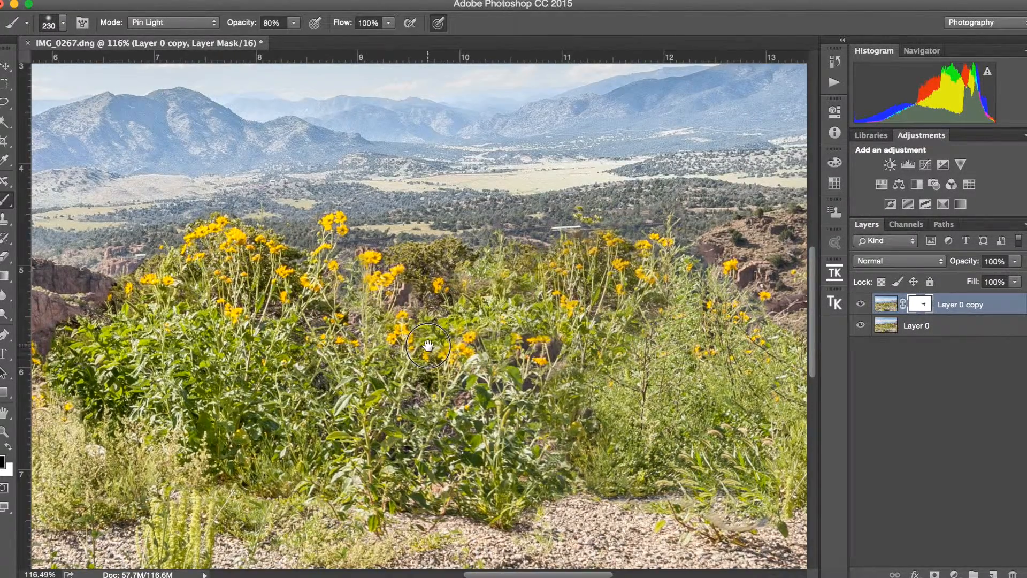
pyautogui.press('z')
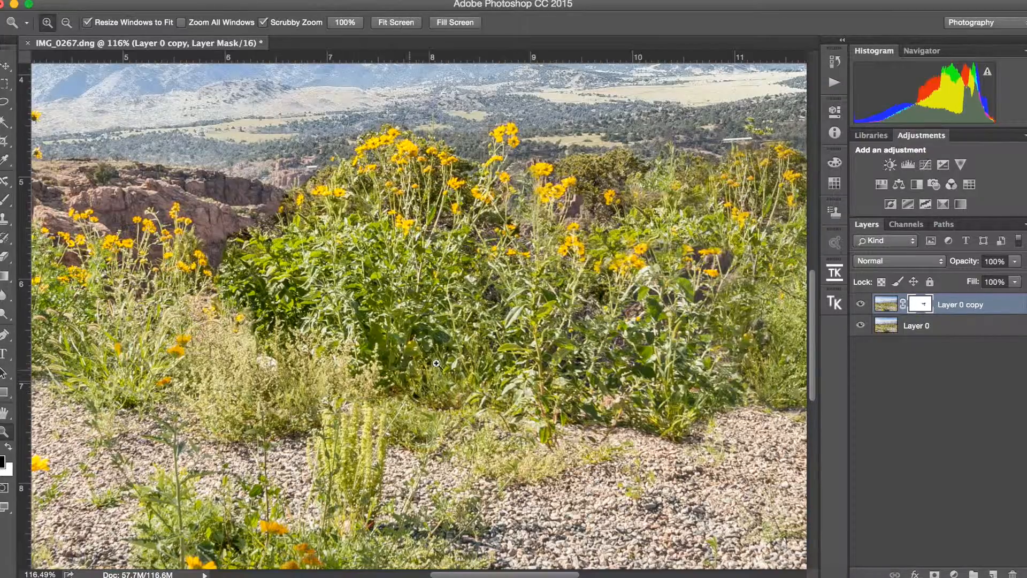
pyautogui.moveTo(417, 349); pyautogui.dragTo(380, 340)
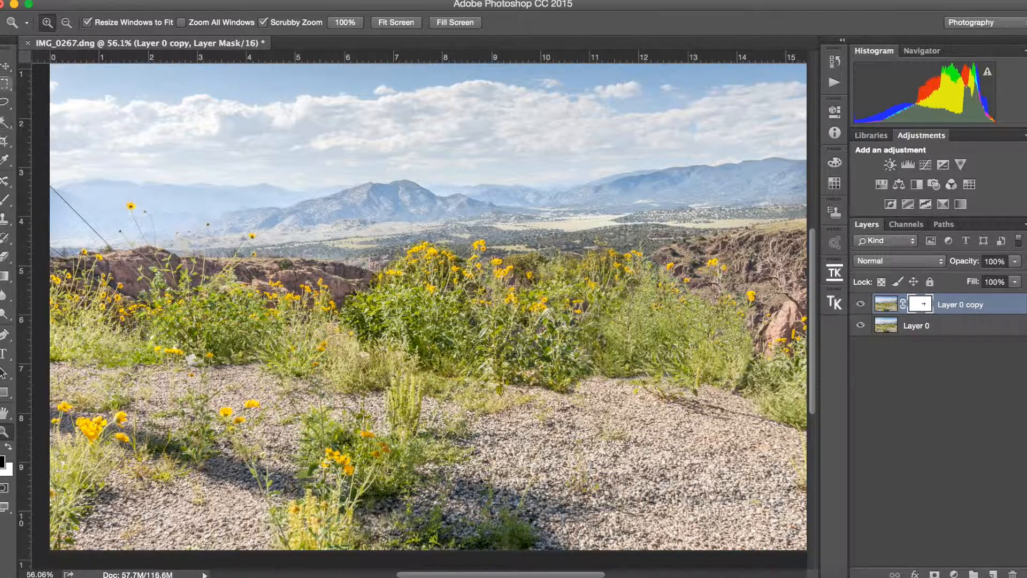
pyautogui.click(4, 142)
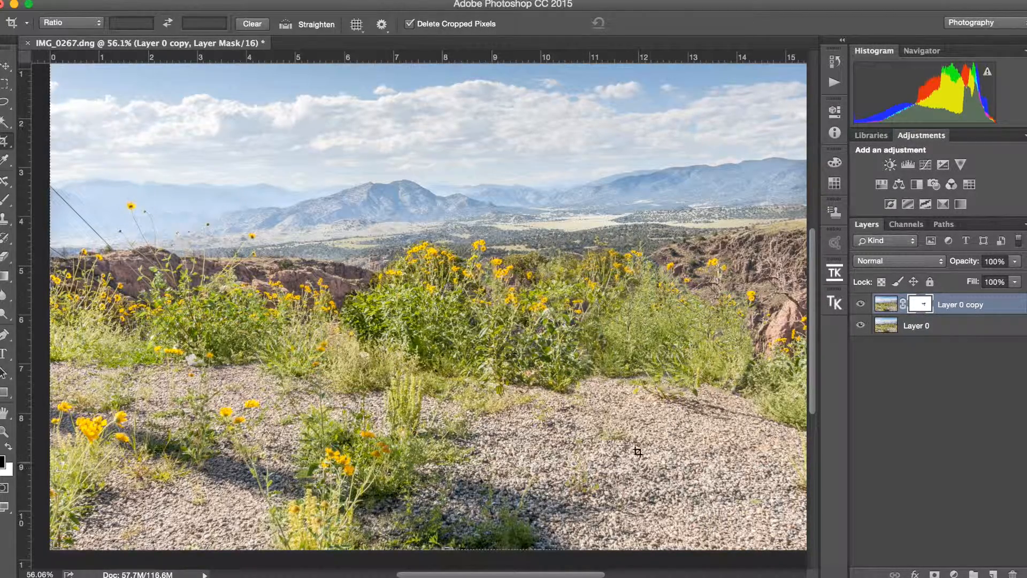
pyautogui.click(277, 395)
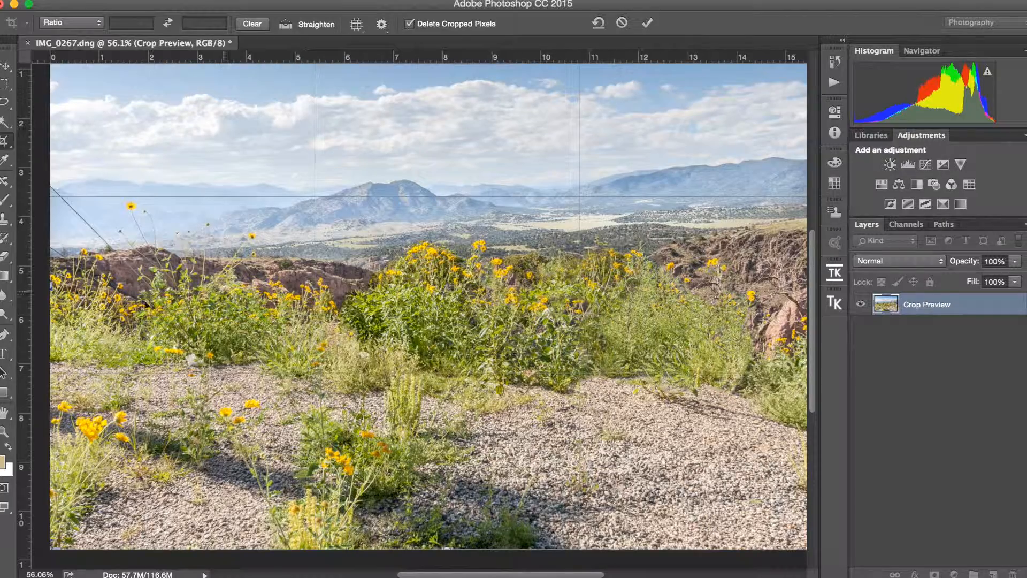
pyautogui.moveTo(51, 285); pyautogui.dragTo(158, 286)
pyautogui.moveTo(740, 296); pyautogui.dragTo(613, 286)
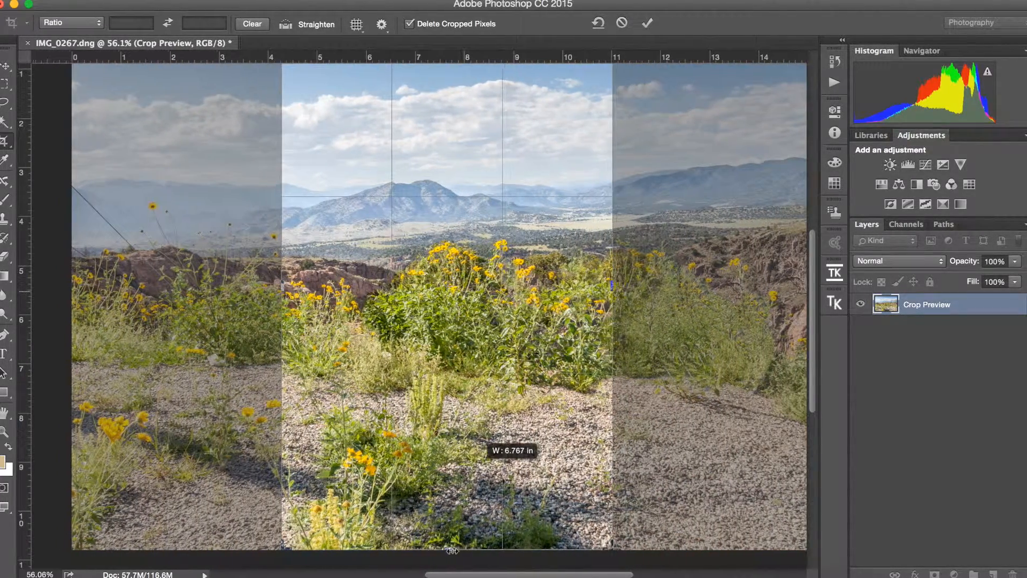
pyautogui.moveTo(449, 549); pyautogui.dragTo(464, 475)
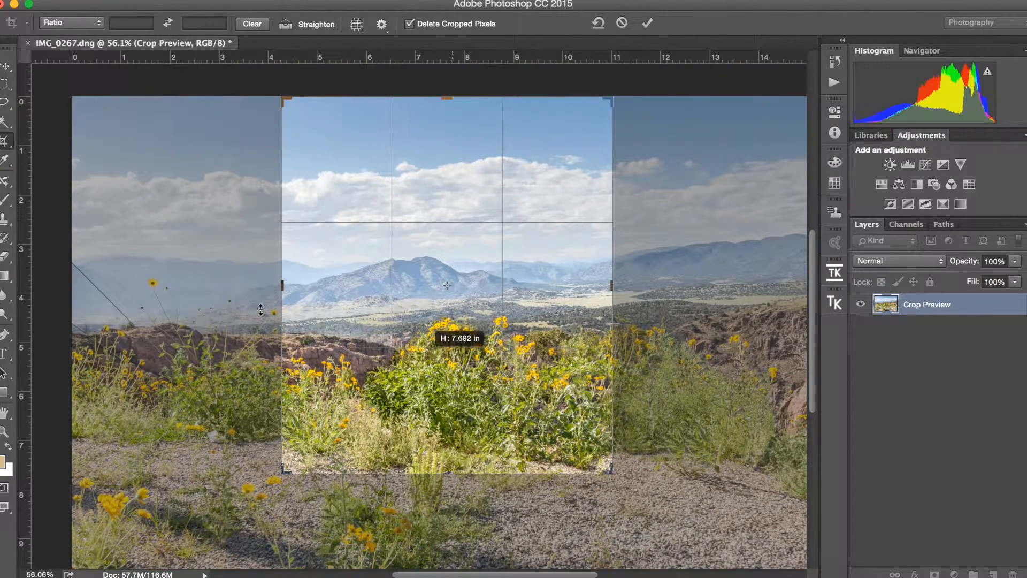
pyautogui.moveTo(285, 288); pyautogui.dragTo(314, 289)
pyautogui.moveTo(389, 333); pyautogui.dragTo(485, 327)
pyautogui.click(648, 27)
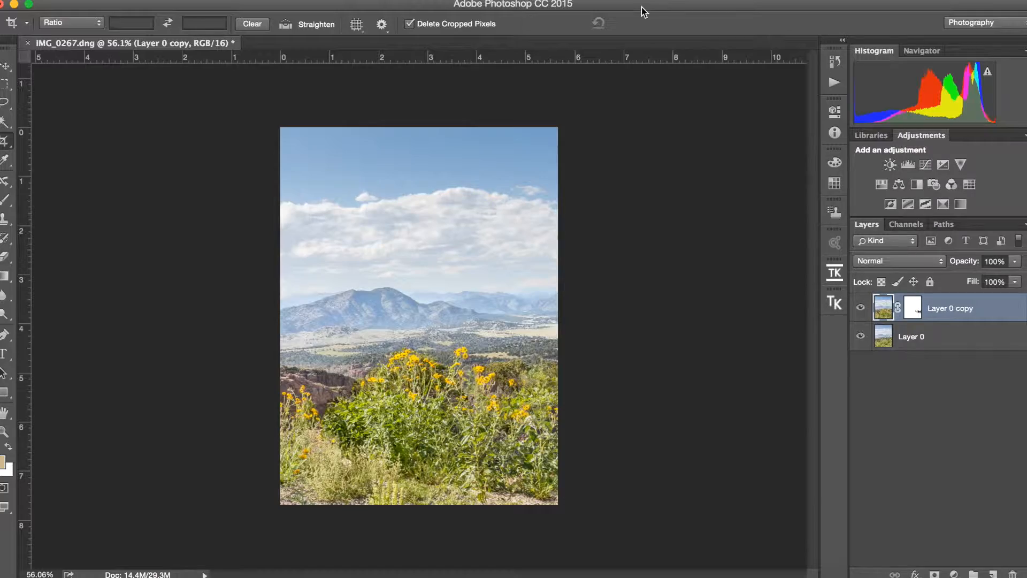
# Switch to Lightroom and crop the original photo to a similar portrait frame centred on the mountain peak, without most of the gravel
pyautogui.click(606, 575)
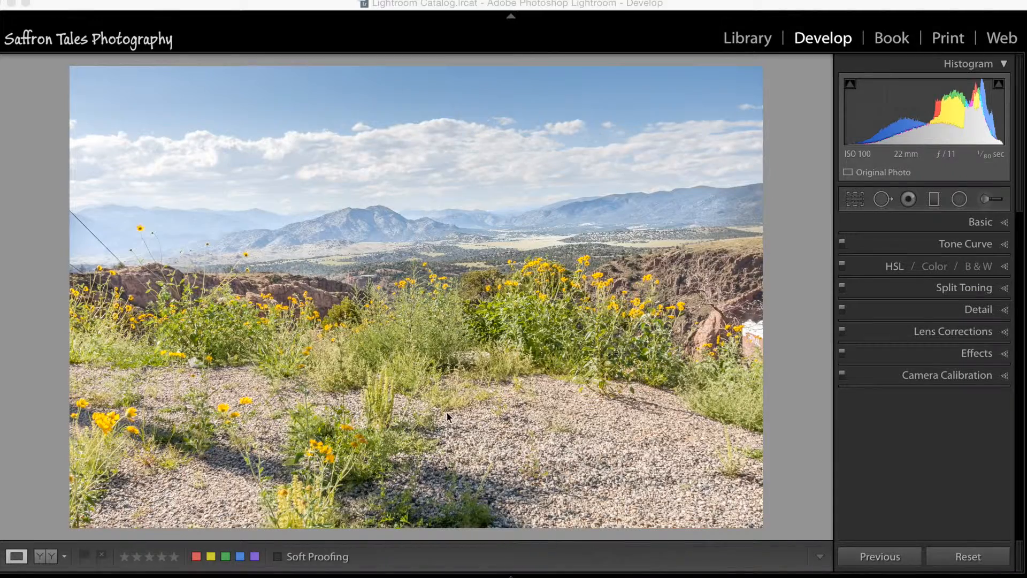
pyautogui.click(855, 199)
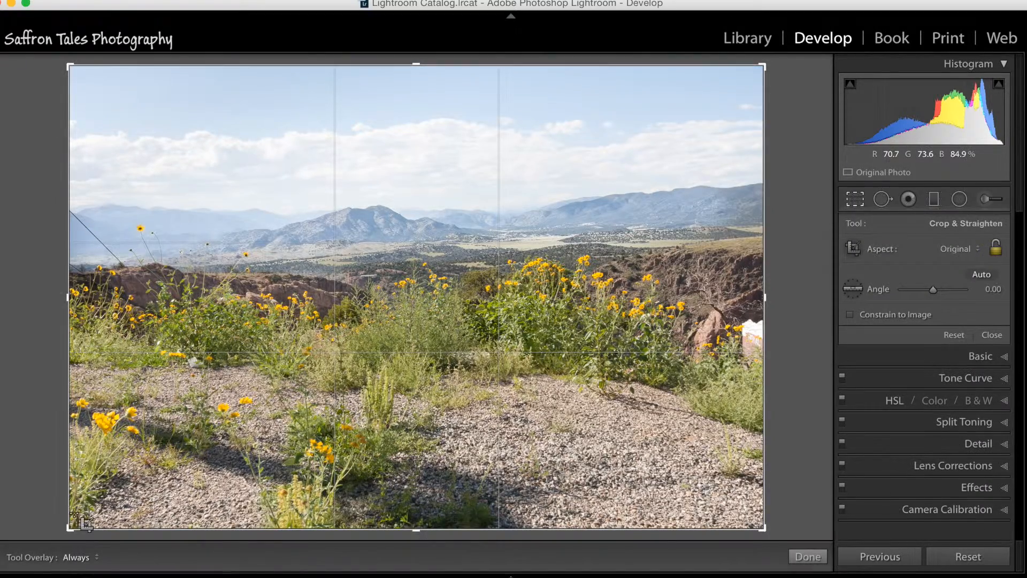
pyautogui.moveTo(70, 528); pyautogui.dragTo(159, 470)
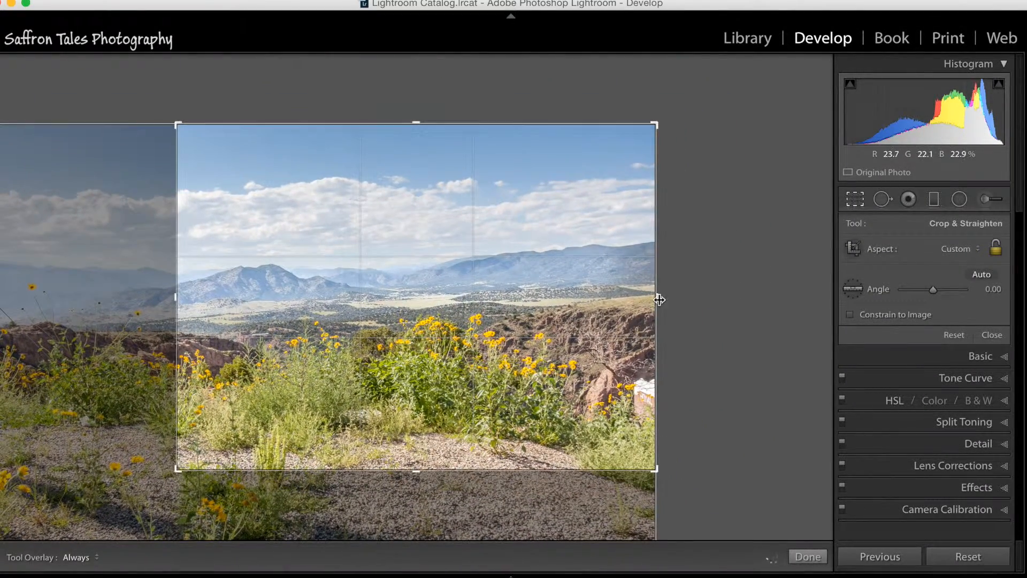
pyautogui.moveTo(654, 296); pyautogui.dragTo(535, 298)
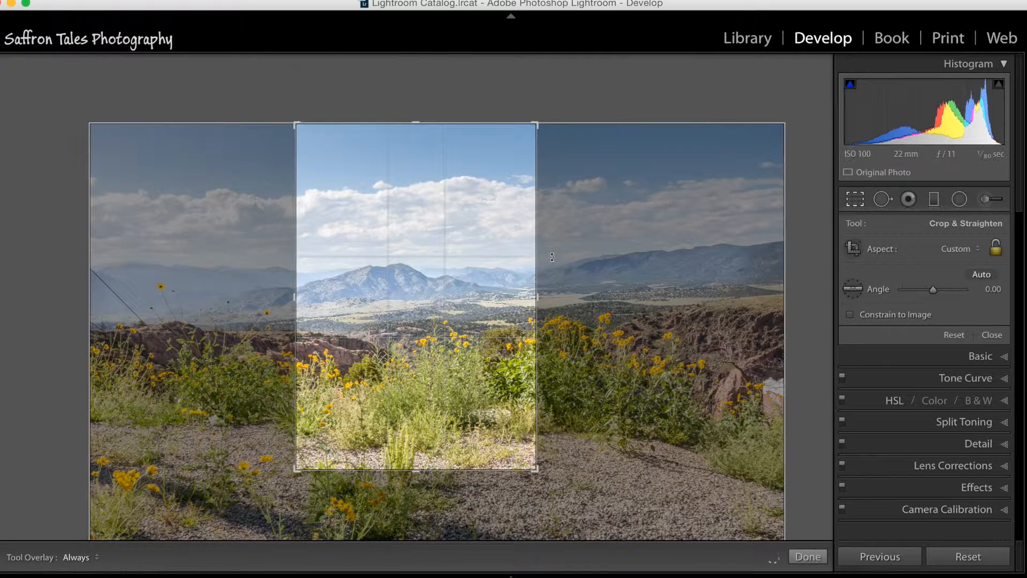
pyautogui.press('Return')
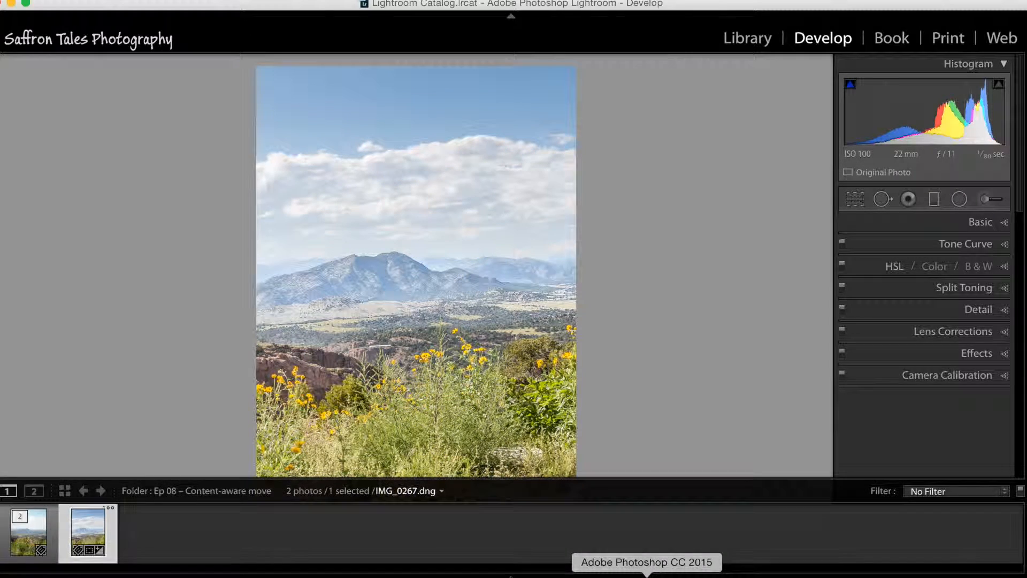
# Switch back to Photoshop and tighten the portrait crop to about 5 by 7 in, trimming the remaining gravel below the bush
pyautogui.click(646, 576)
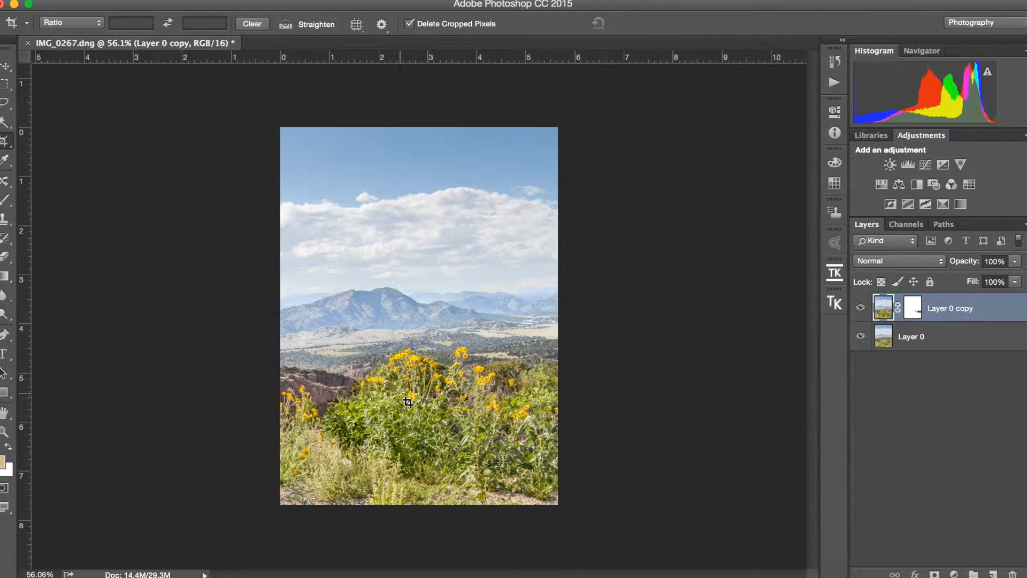
pyautogui.click(4, 431)
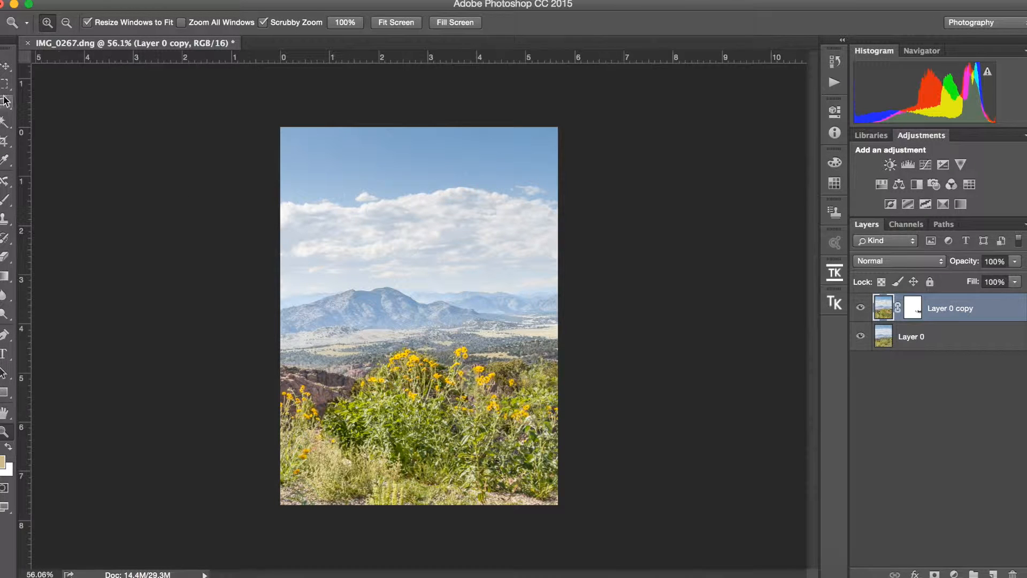
pyautogui.press('c')
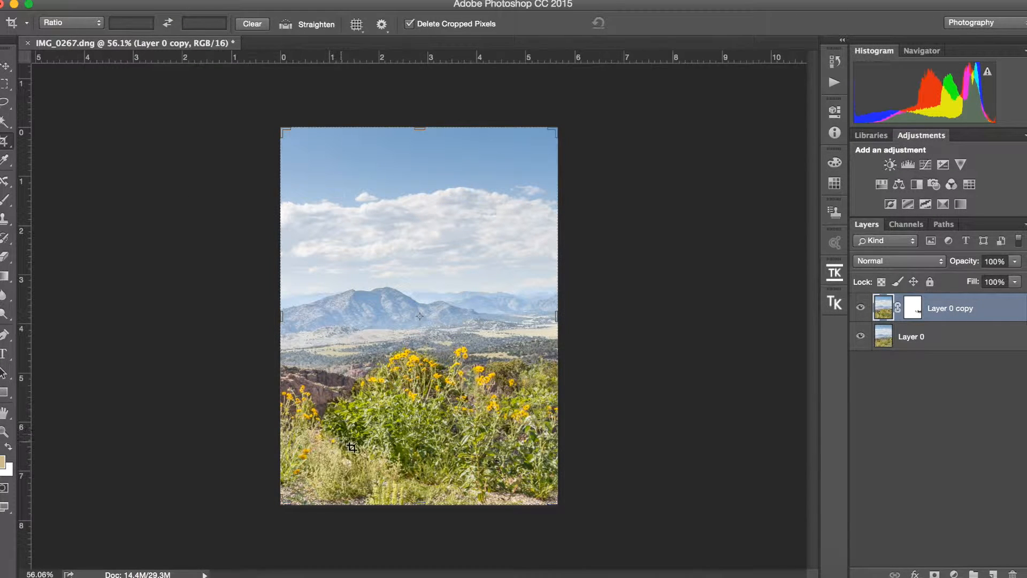
pyautogui.moveTo(284, 501)
pyautogui.mouseDown()
pyautogui.moveTo(291, 482)
pyautogui.moveTo(298, 489)
pyautogui.mouseUp()
pyautogui.press('Return')
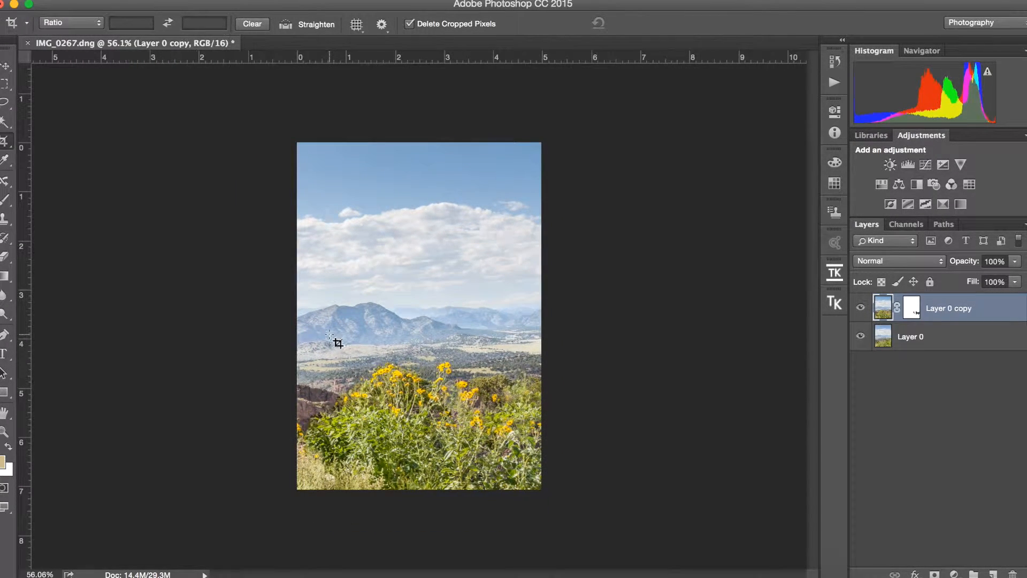